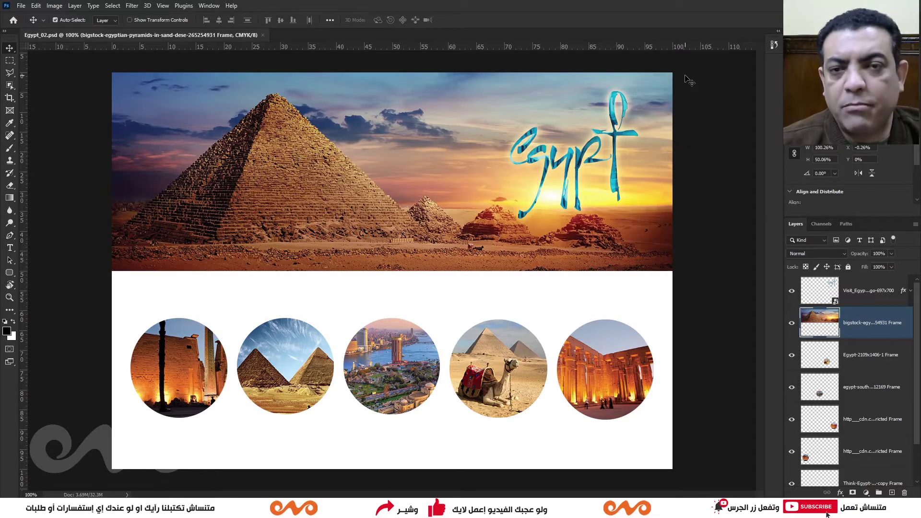
Open Export Preferences to see quick export set to PNG with transparency
click(21, 6)
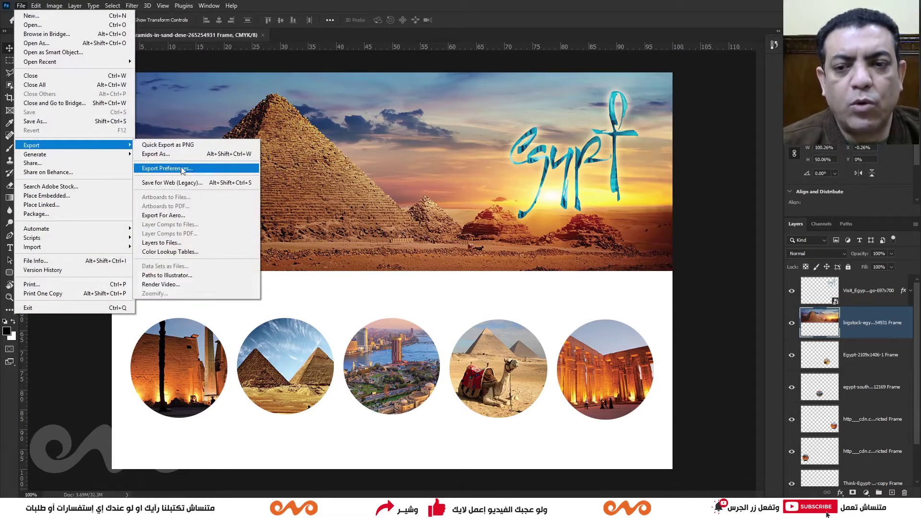
mouse_move(43, 145)
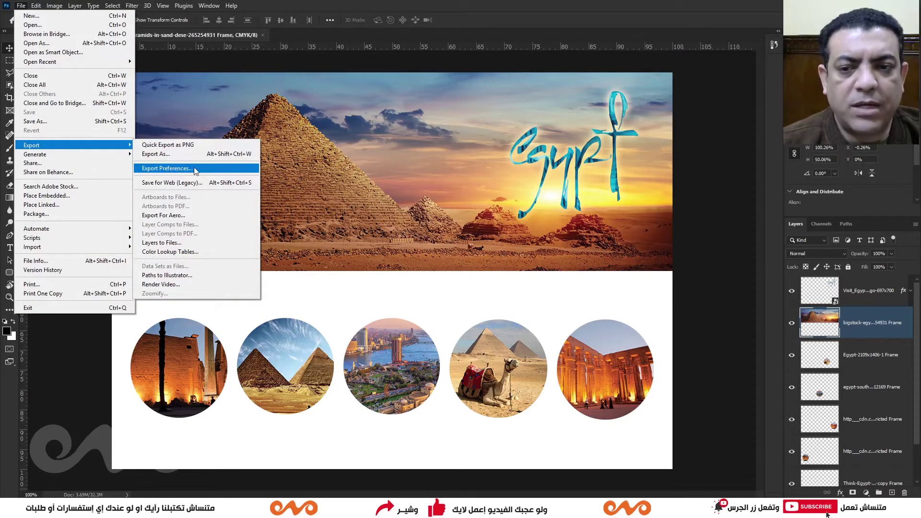
click(205, 167)
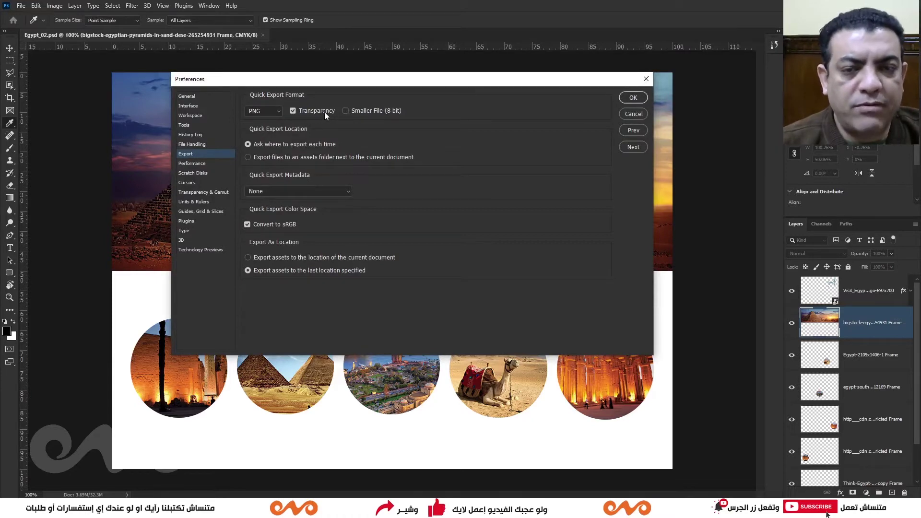
Close the export preferences and hide the white Background layer
click(630, 113)
scroll(842, 463, down, 1)
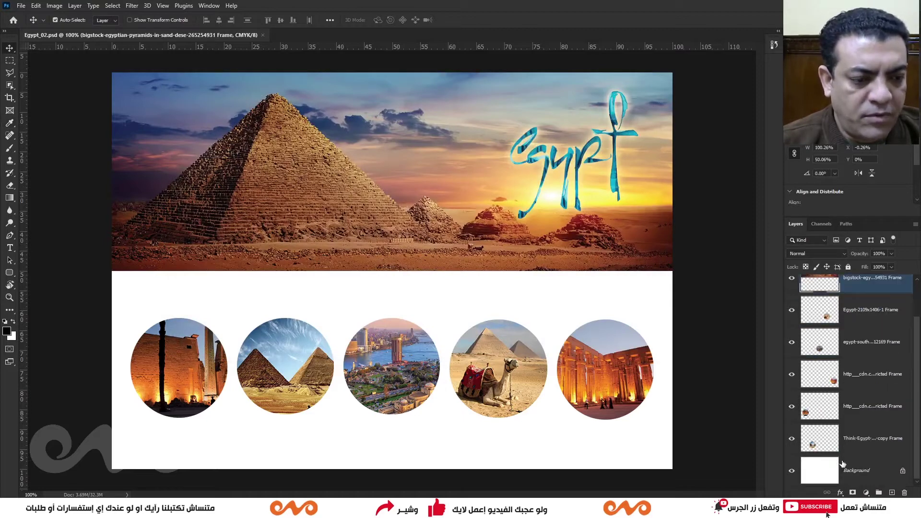
click(791, 471)
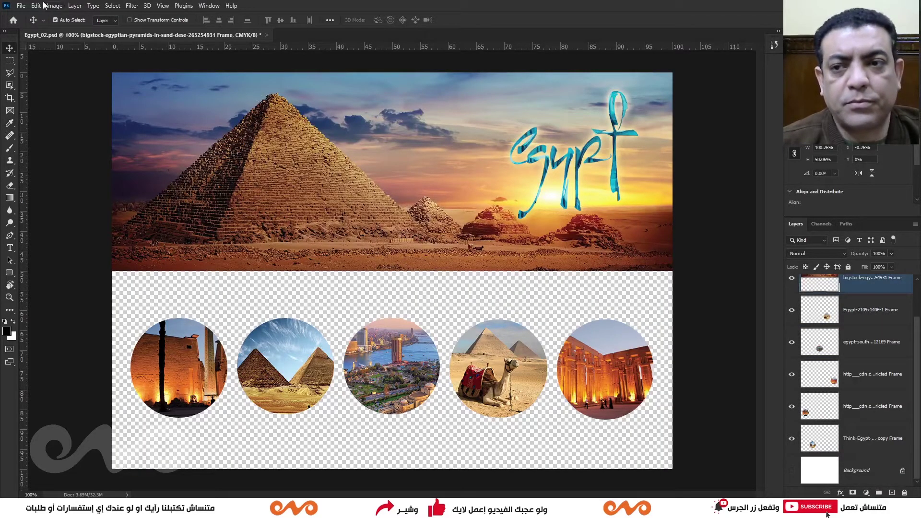
Quick-export the banner as Egypt_02.png into Eno Export Folder on the Desktop
click(22, 8)
mouse_move(44, 145)
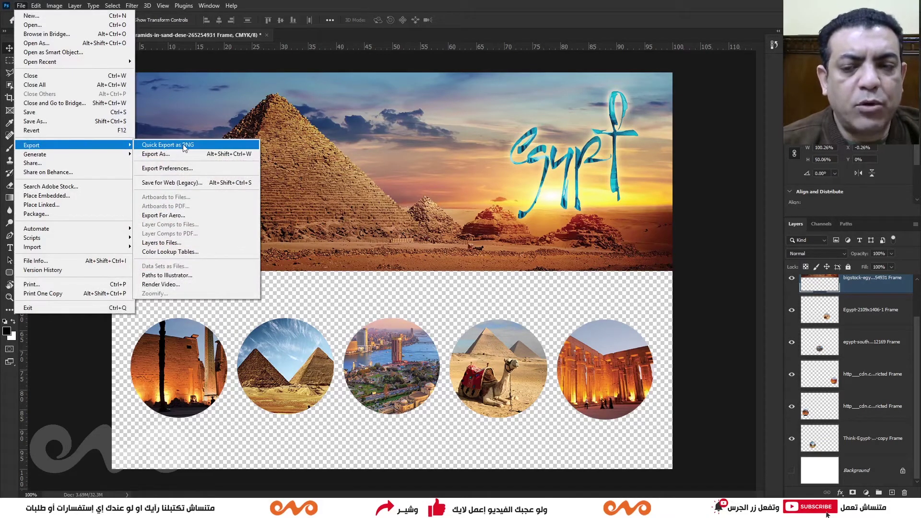
click(210, 146)
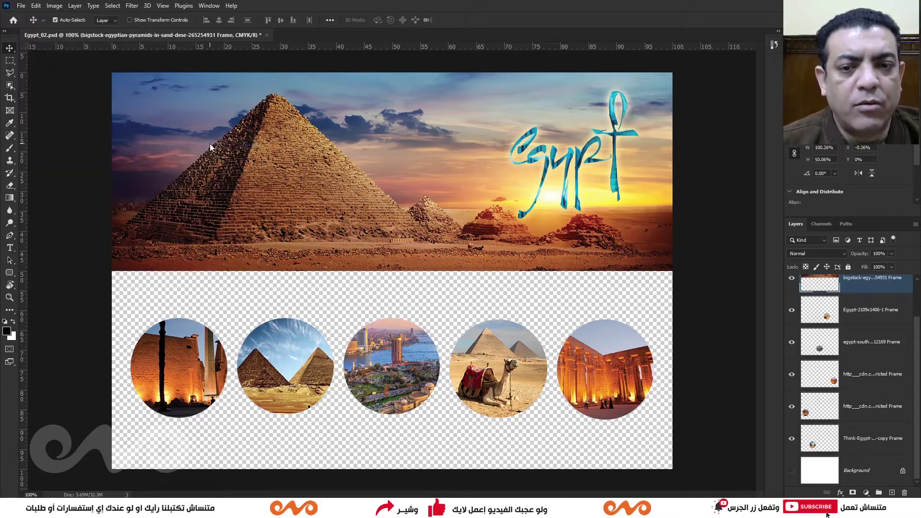
click(117, 210)
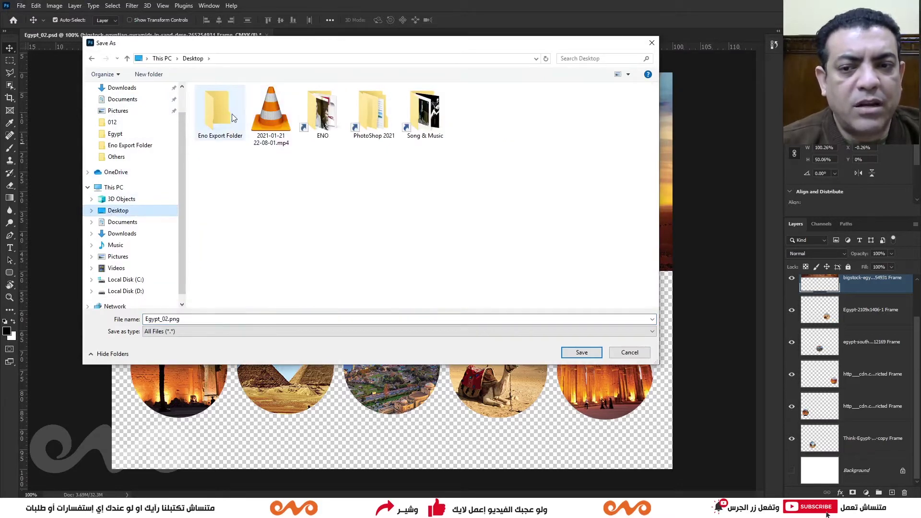
double_click(234, 117)
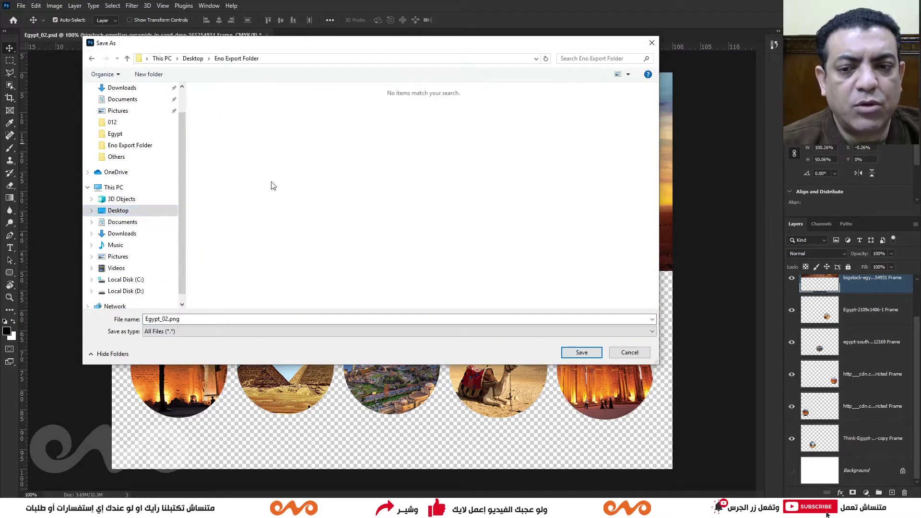
click(582, 353)
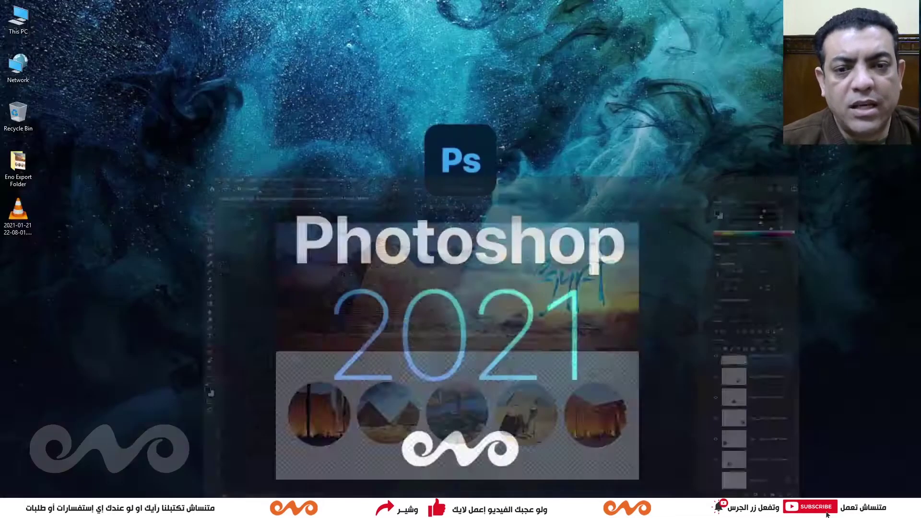
Open Eno Export Folder and drag Egypt_02.png onto Photoshop
double_click(21, 164)
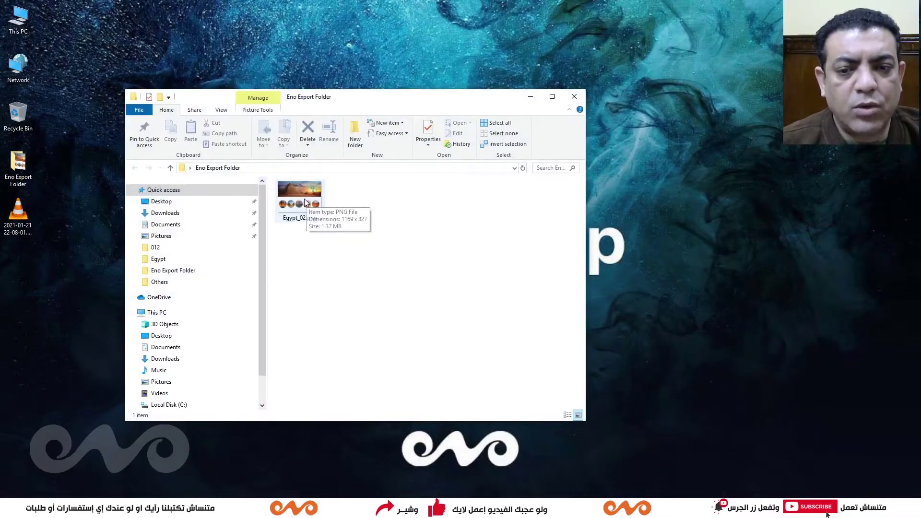
drag(306, 199, 569, 483)
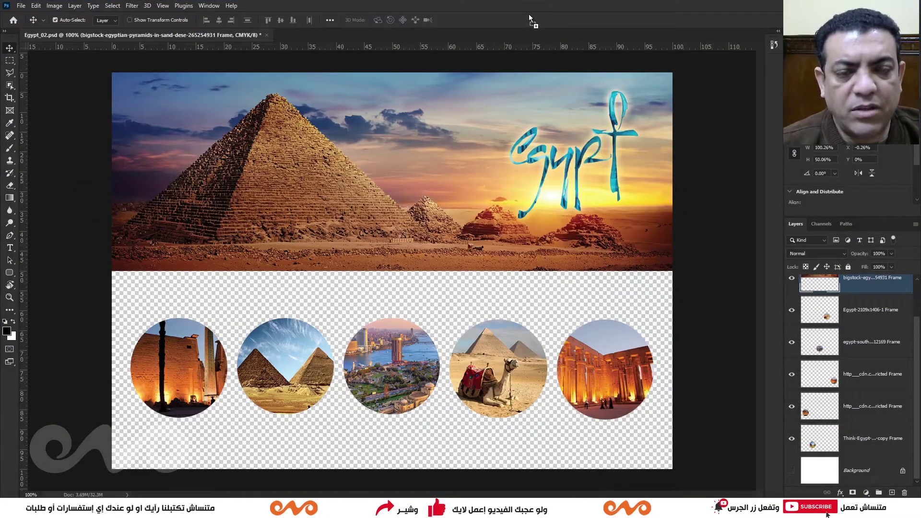
Open Egypt_02.png, nudge its single transparent layer, then close it without saving
drag(529, 13, 528, 14)
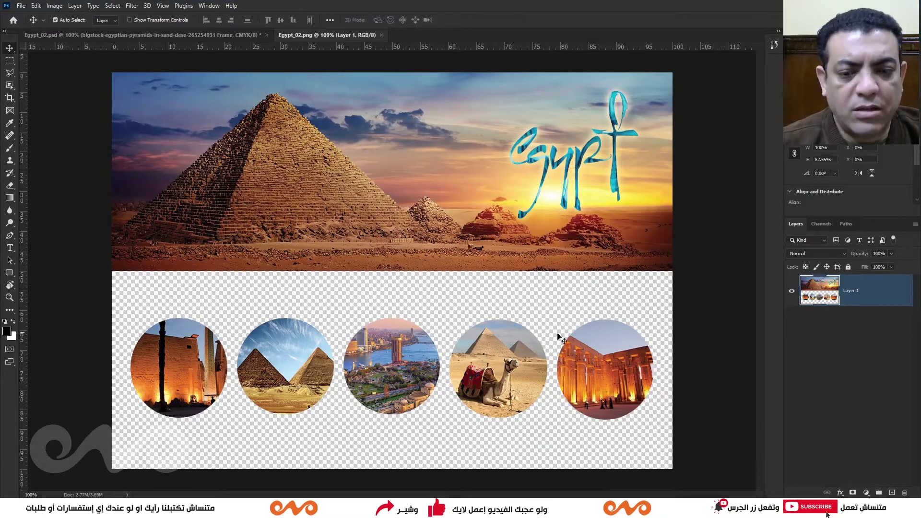
drag(441, 205, 453, 210)
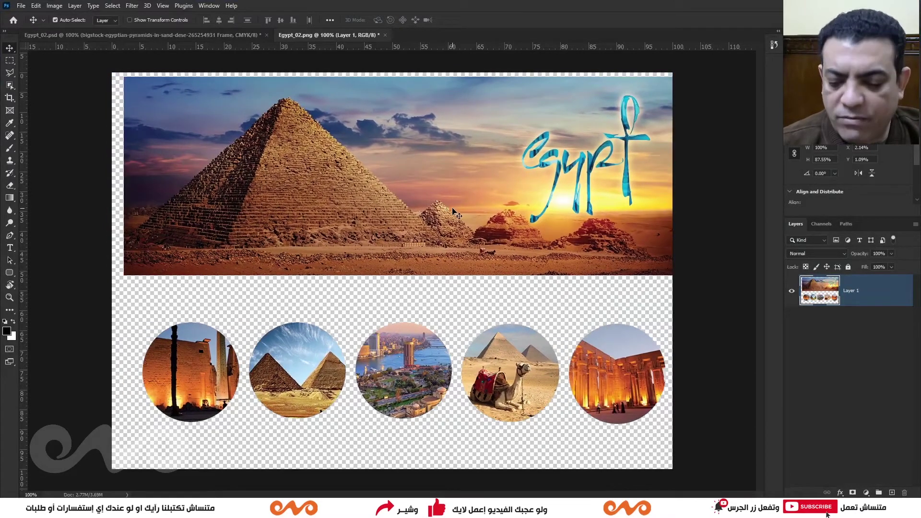
key(ctrl+w)
click(456, 188)
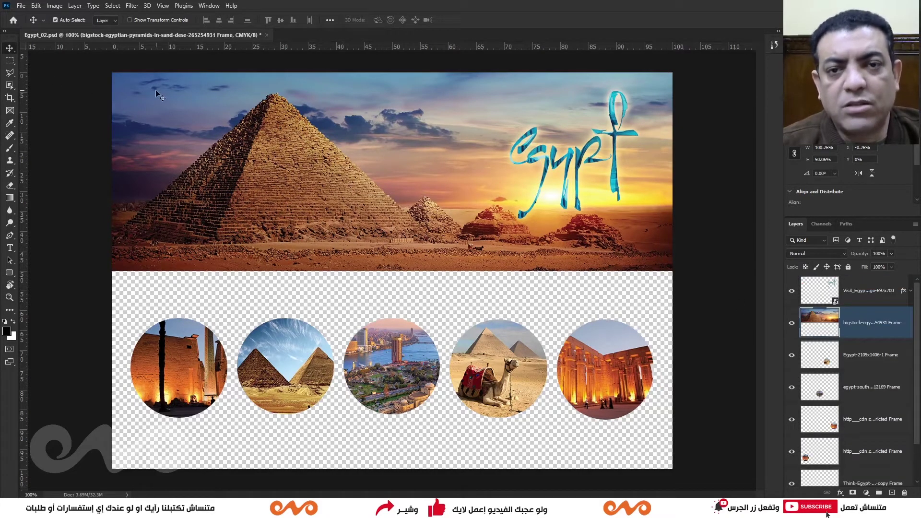
click(21, 6)
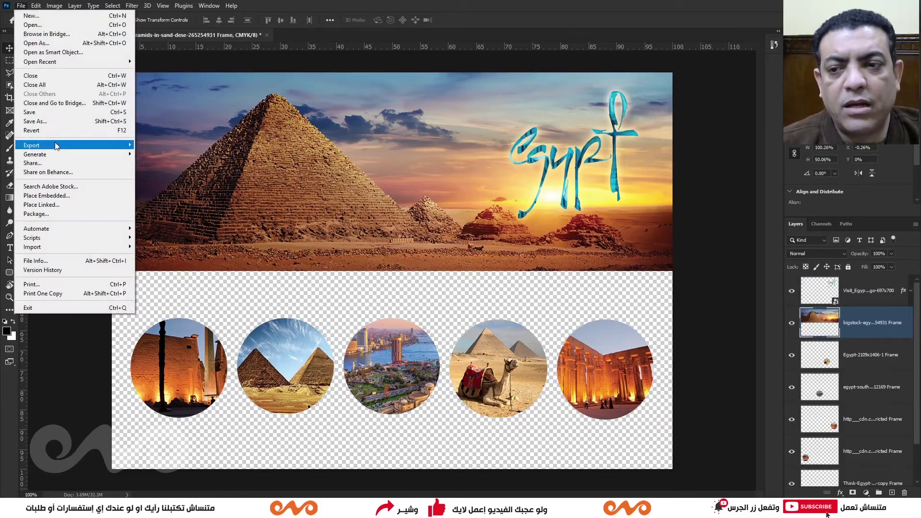
click(192, 167)
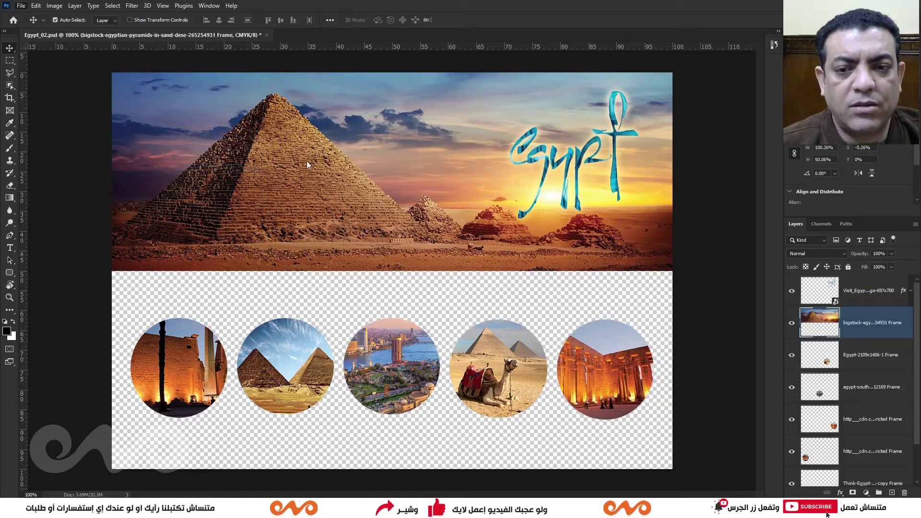
click(270, 109)
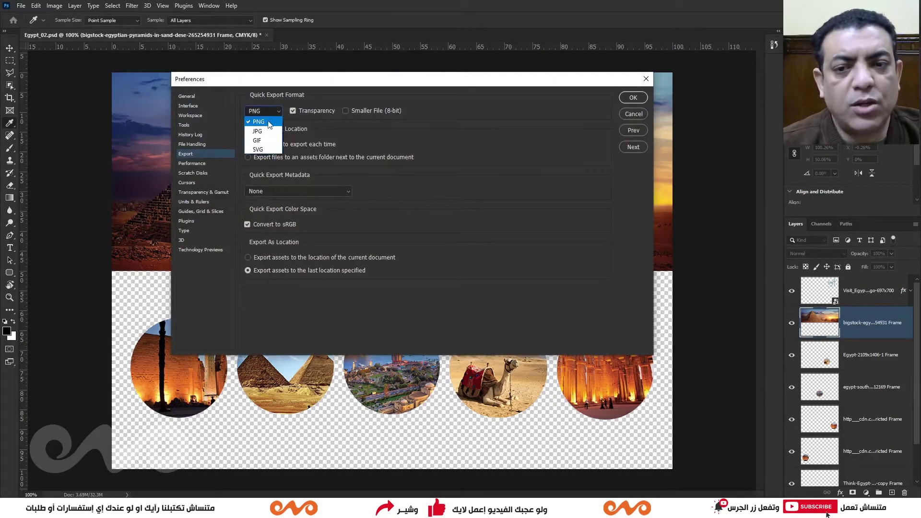
click(267, 132)
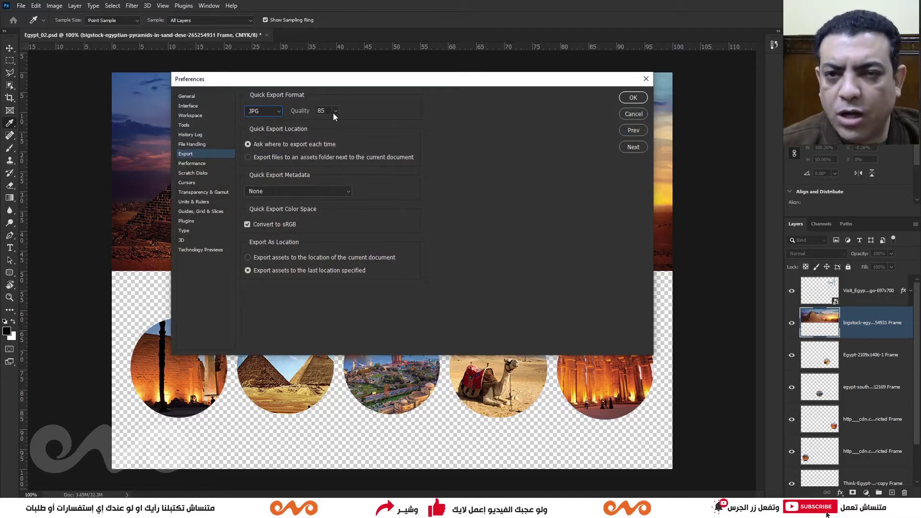
click(274, 115)
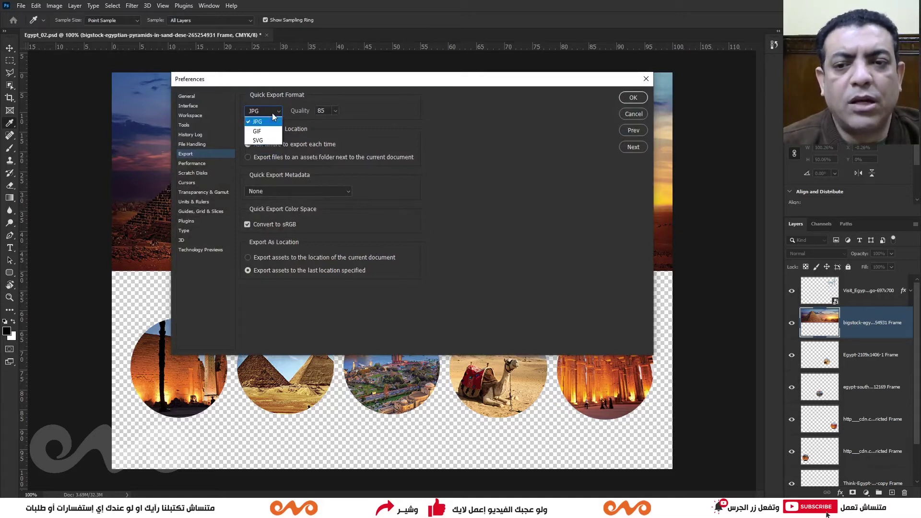
click(259, 121)
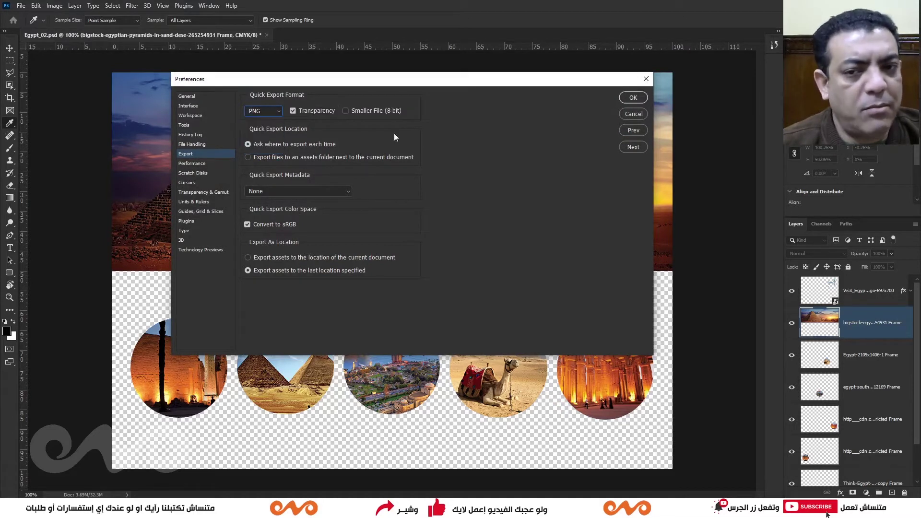
click(627, 115)
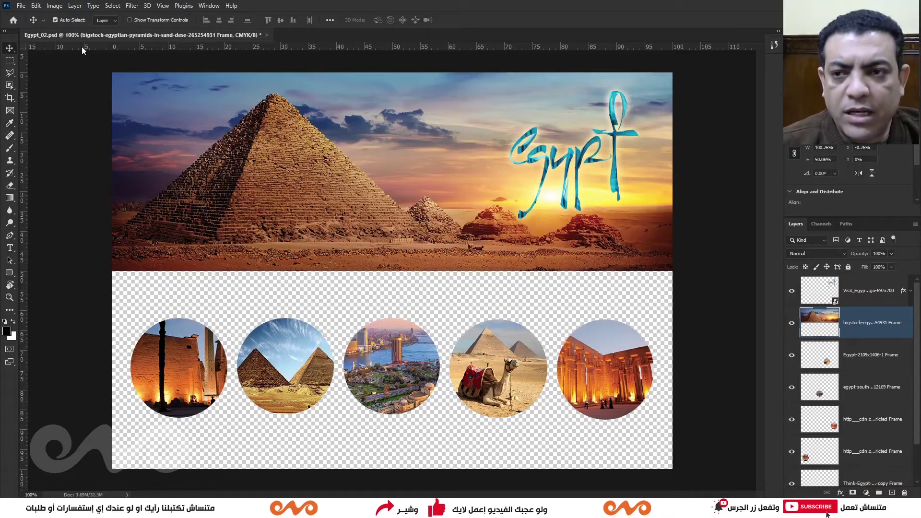
Open Export As for the banner, previewing a 1169 × 827 transparent PNG
click(27, 5)
mouse_move(31, 145)
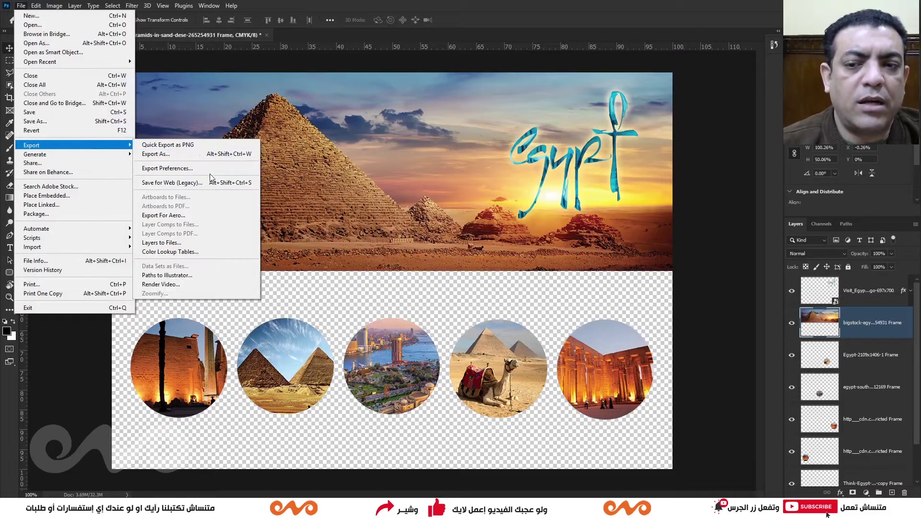
click(192, 154)
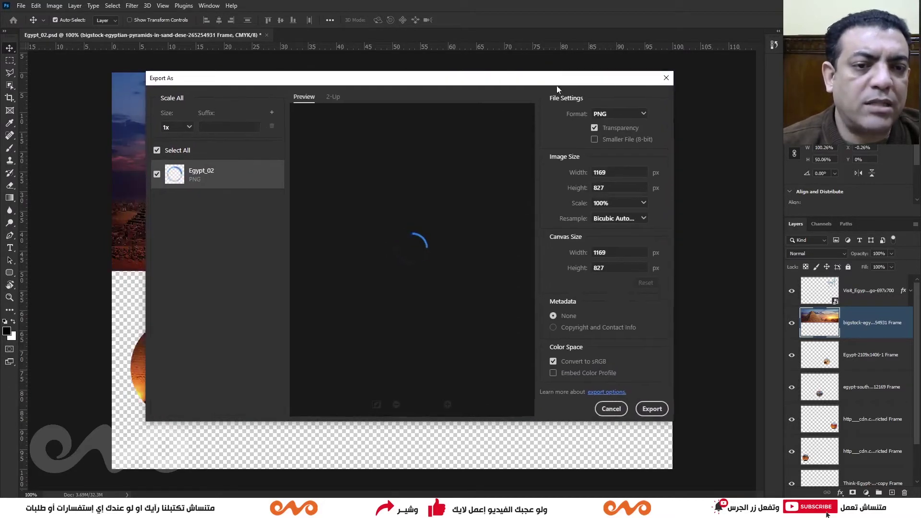
Keep PNG format, scale to 75% (877 × 620) with Bicubic Automatic resampling
click(640, 116)
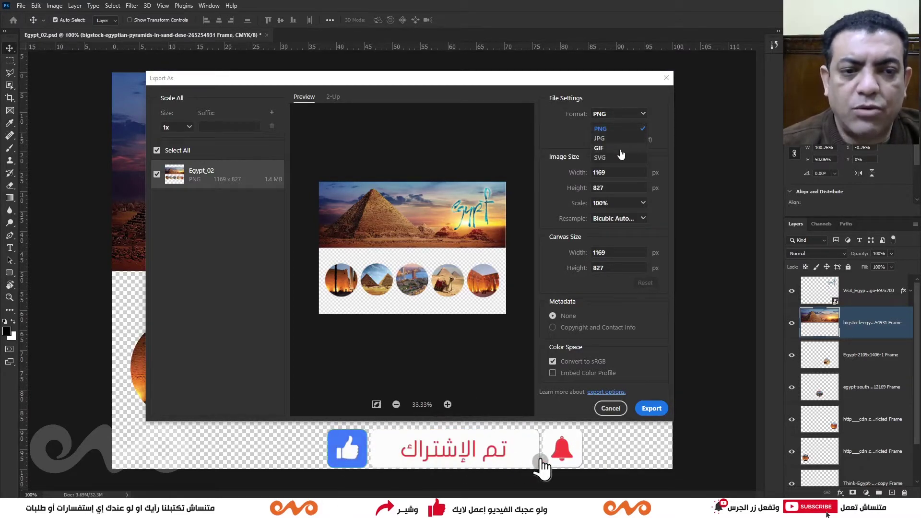
click(664, 120)
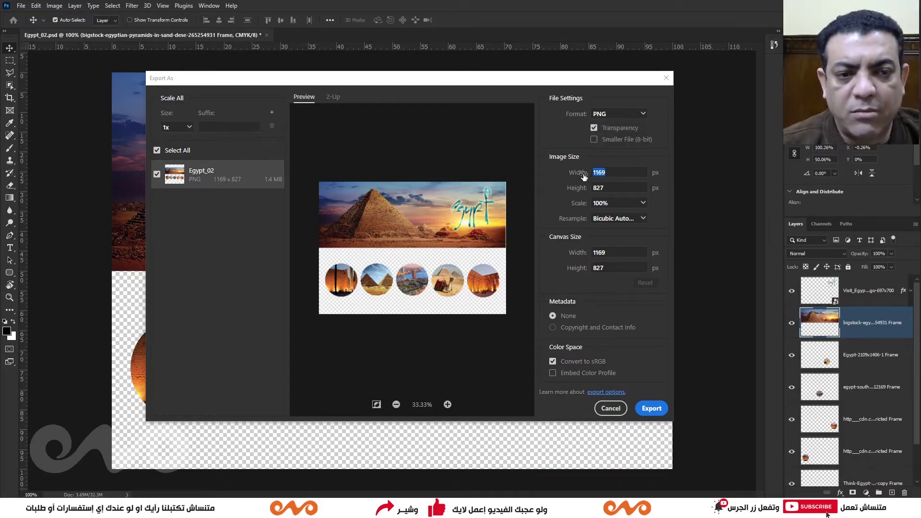
double_click(600, 173)
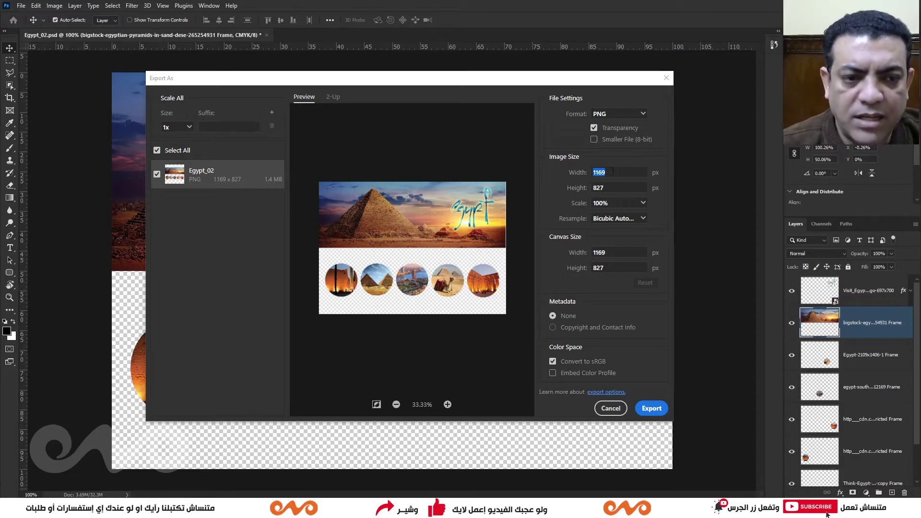
click(620, 203)
click(642, 203)
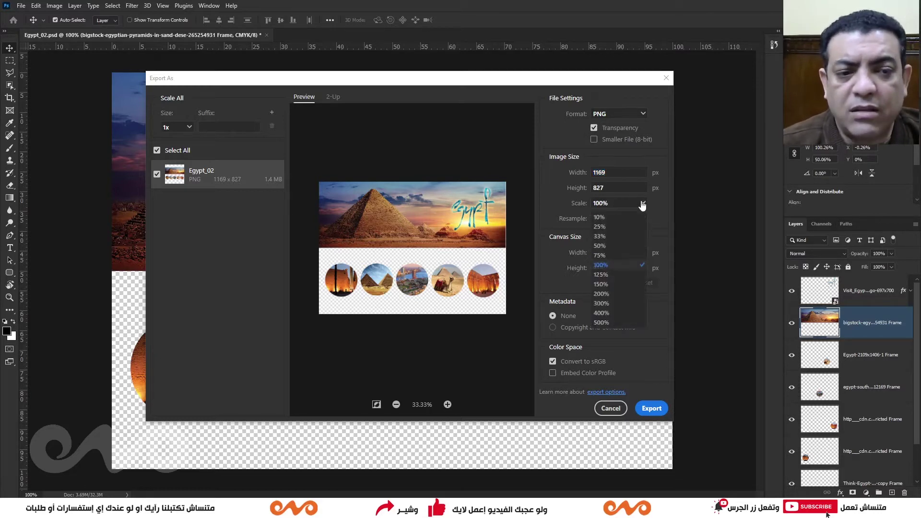
click(609, 258)
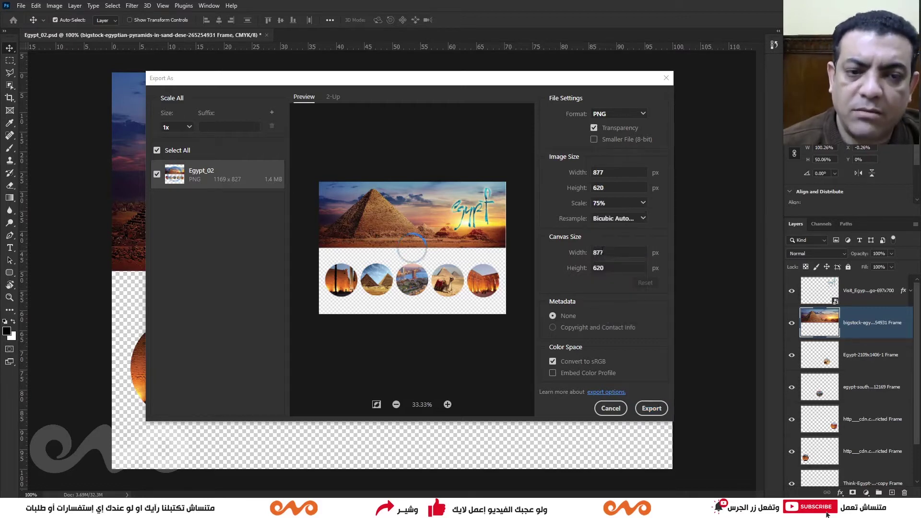
click(642, 218)
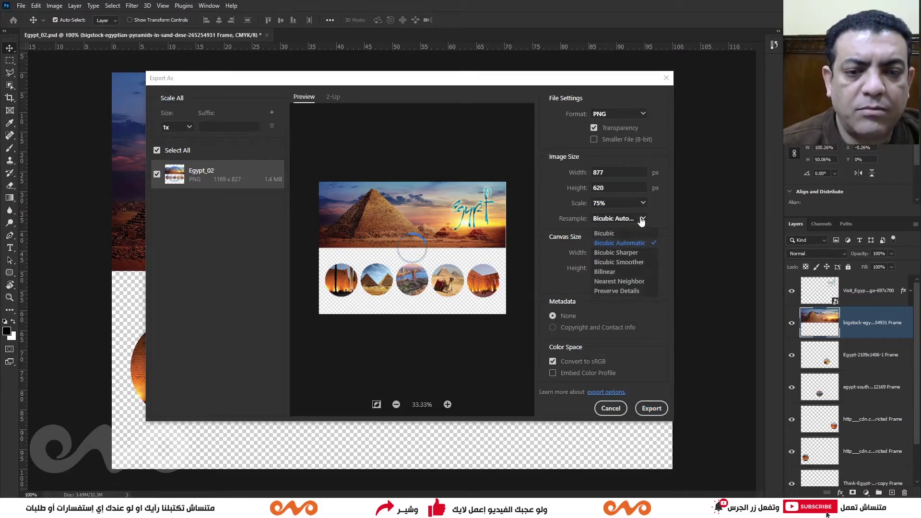
click(600, 242)
text(+10)
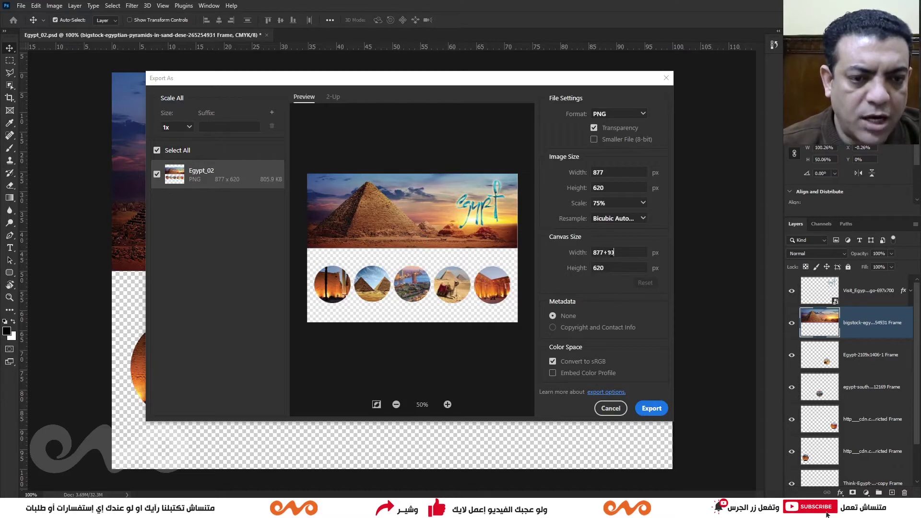
Enlarge the export canvas by +10 then +40 pixels to 927 × 670
key(Tab)
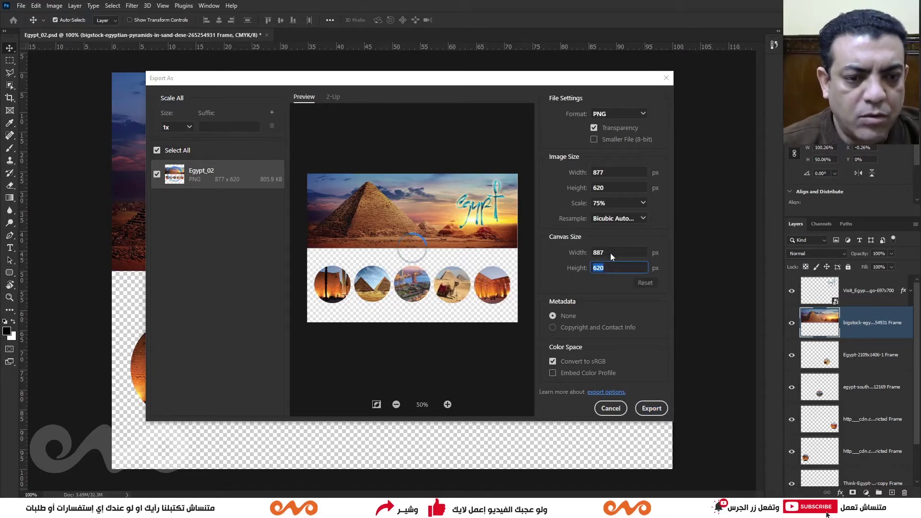
text(+10)
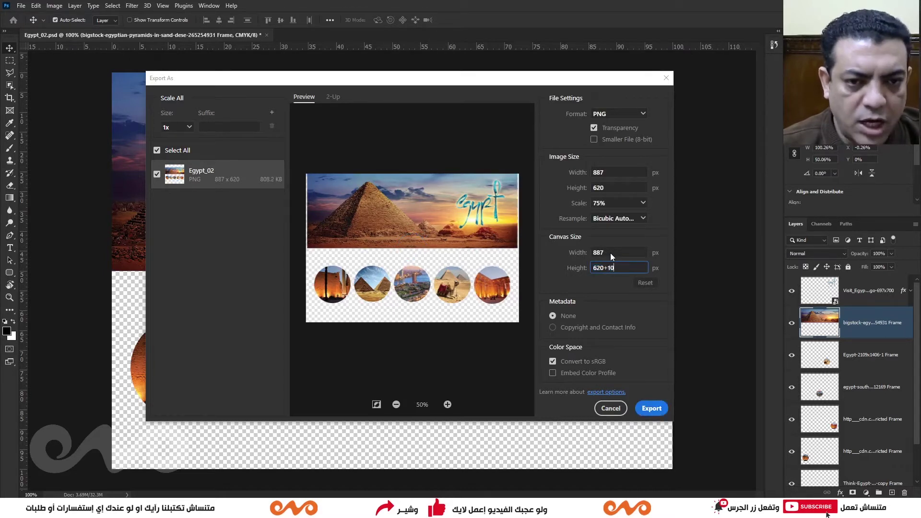
key(Tab)
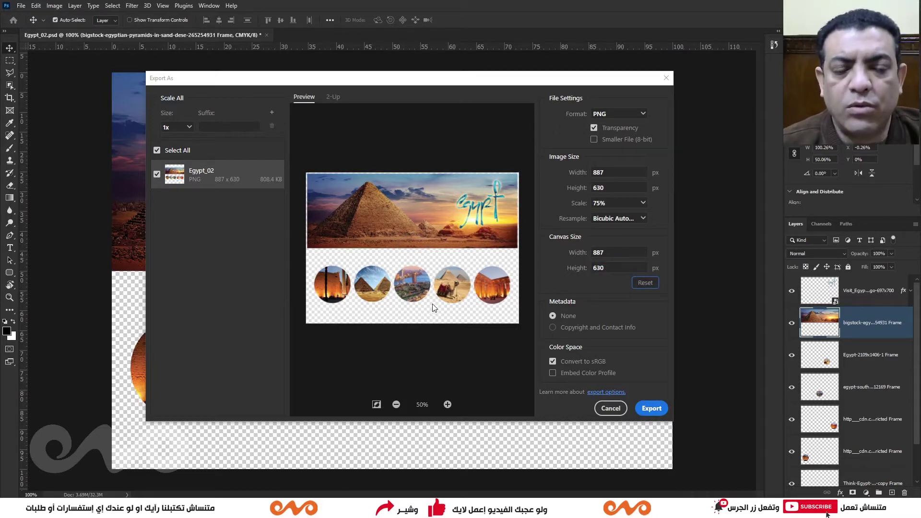
click(617, 252)
text(+40)
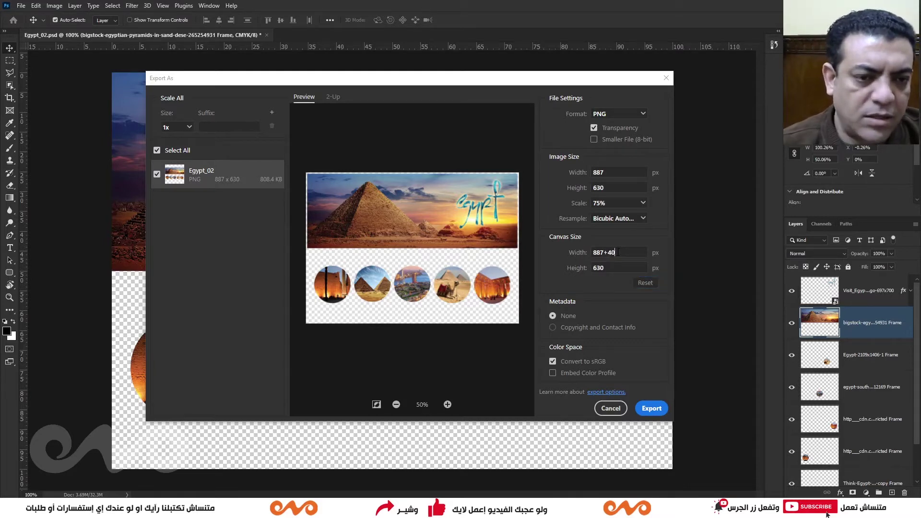
key(Tab)
text(+)
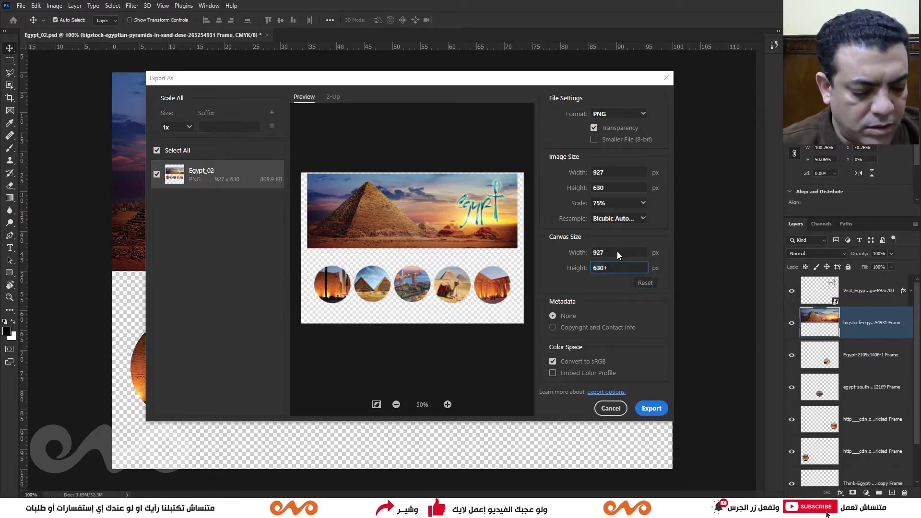
text(40)
key(Tab)
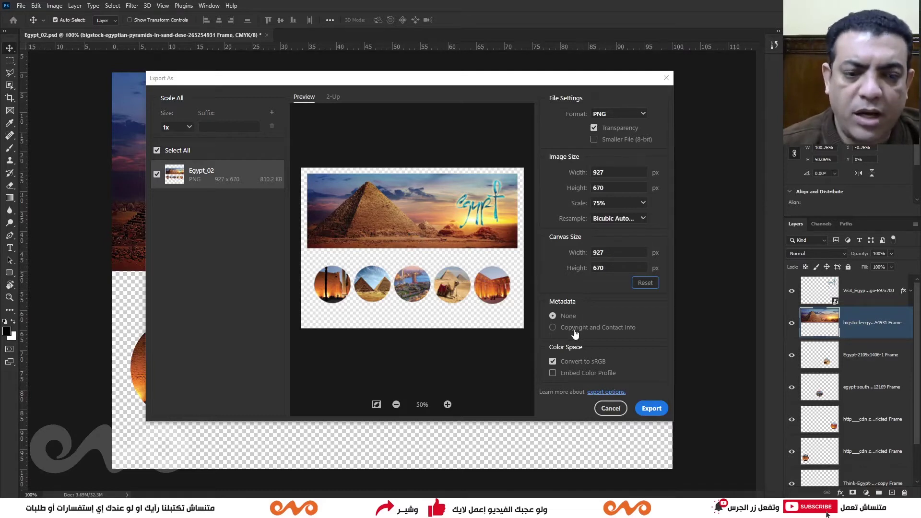
Include Copyright and Contact Info metadata and embed the colour profile
click(624, 328)
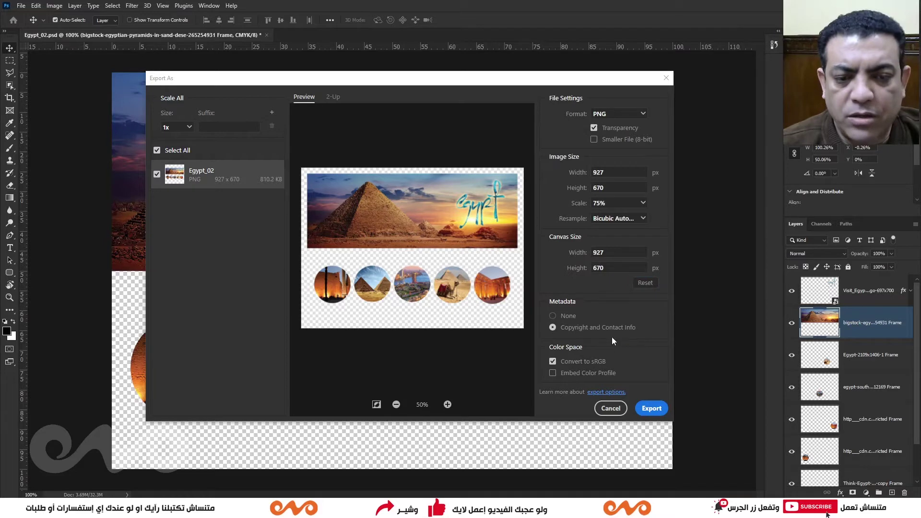
click(565, 375)
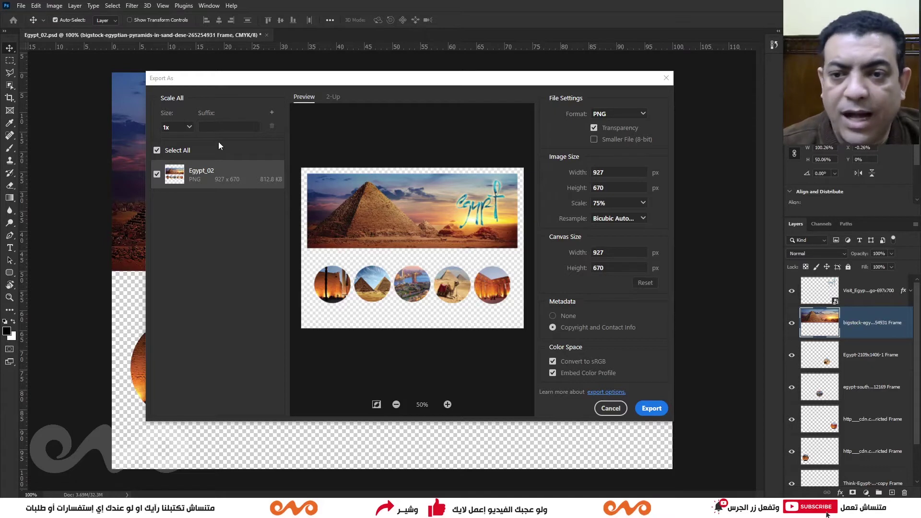
Add a 0.5x size and export both PNGs into Eno Export Folder
click(272, 113)
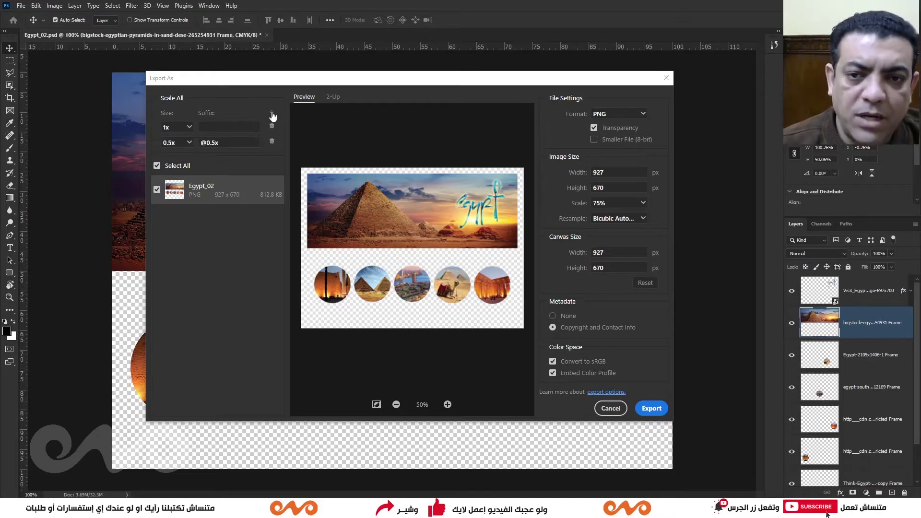
click(188, 142)
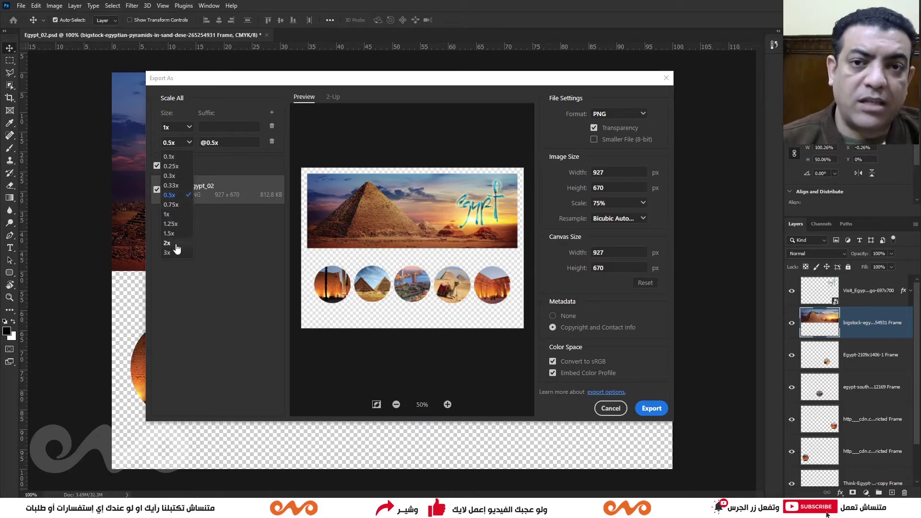
click(180, 196)
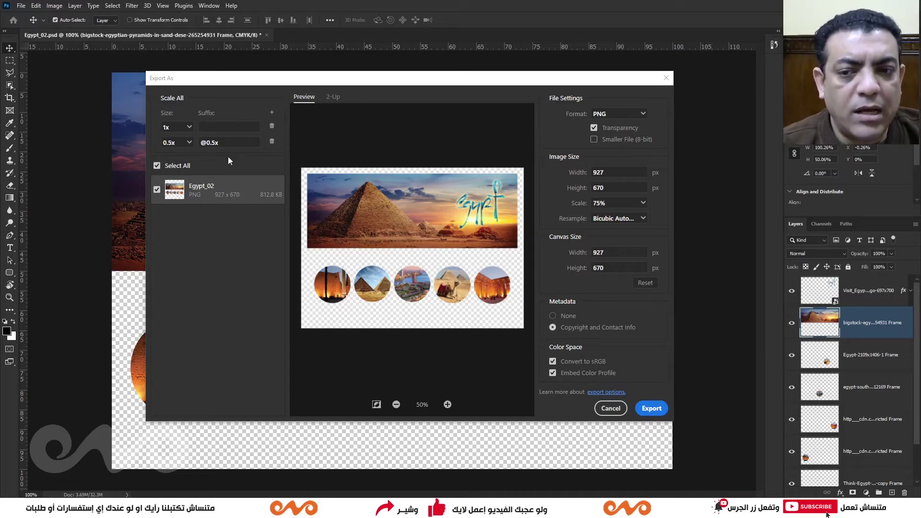
click(654, 409)
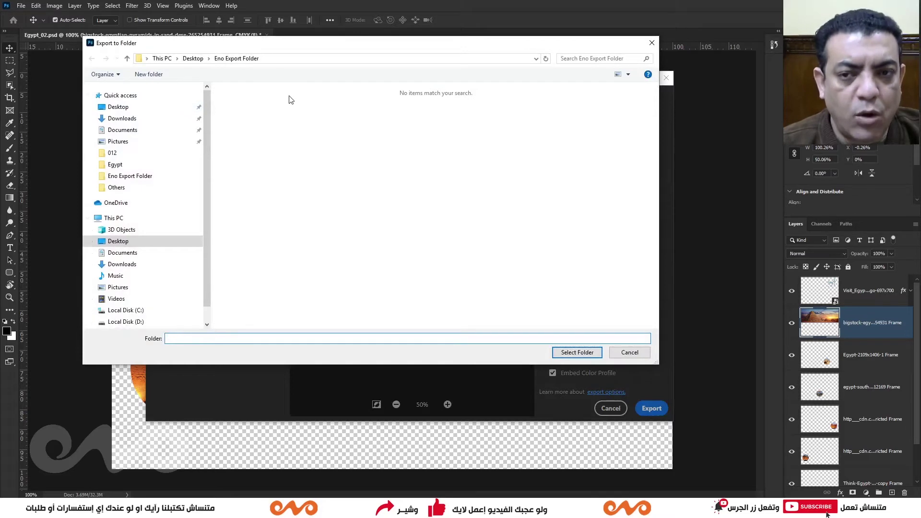
click(567, 353)
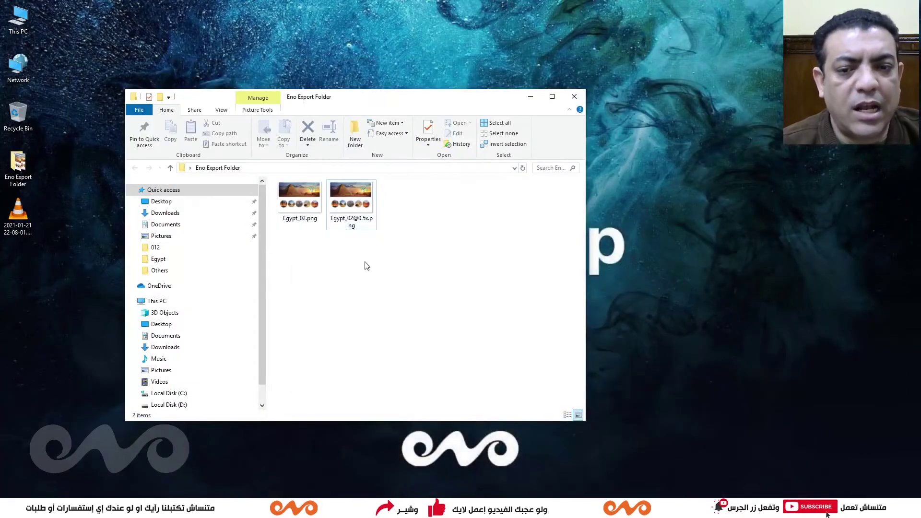
click(298, 205)
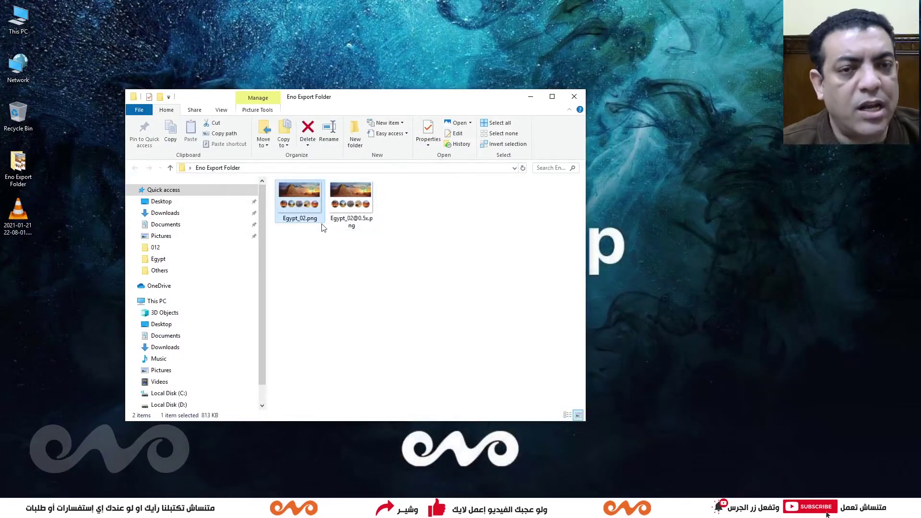
click(353, 225)
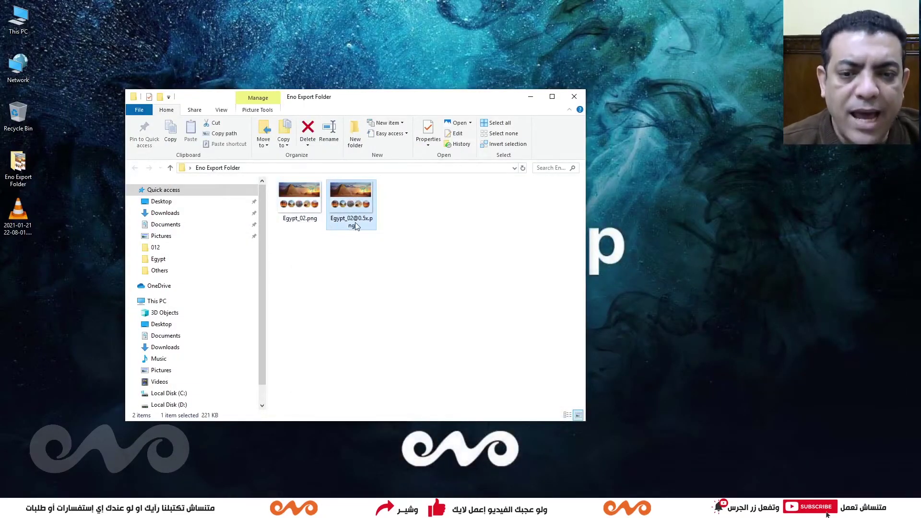
mouse_move(367, 223)
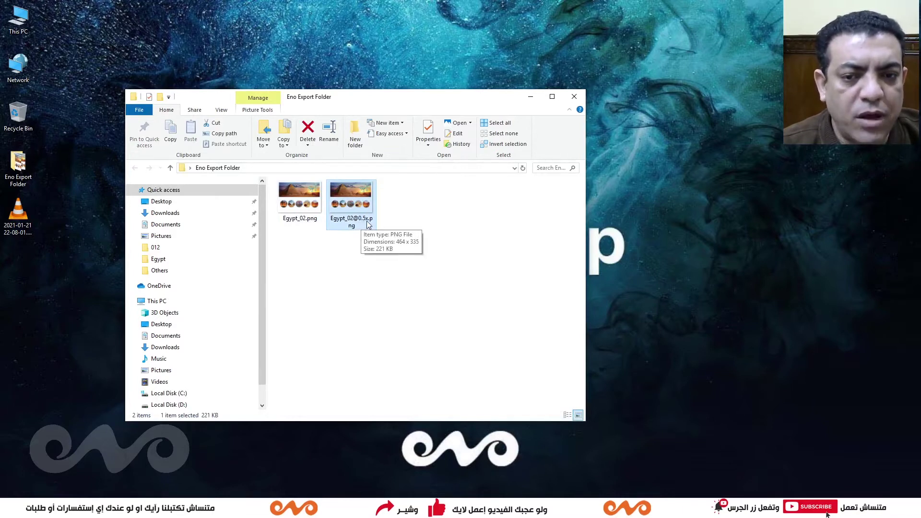
click(379, 261)
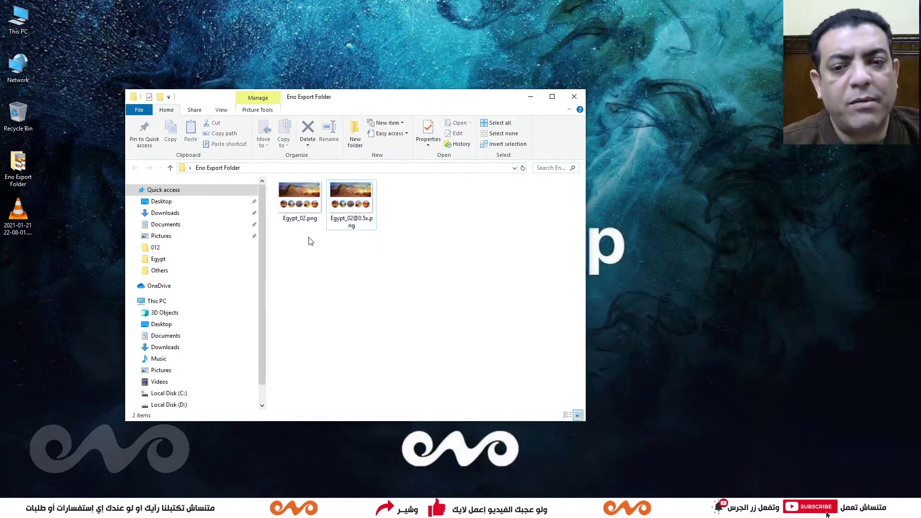
double_click(302, 204)
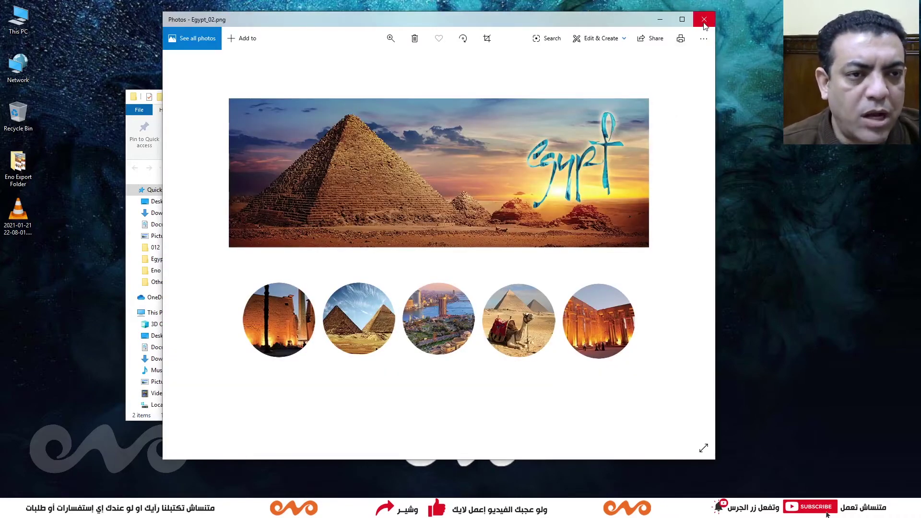
click(704, 20)
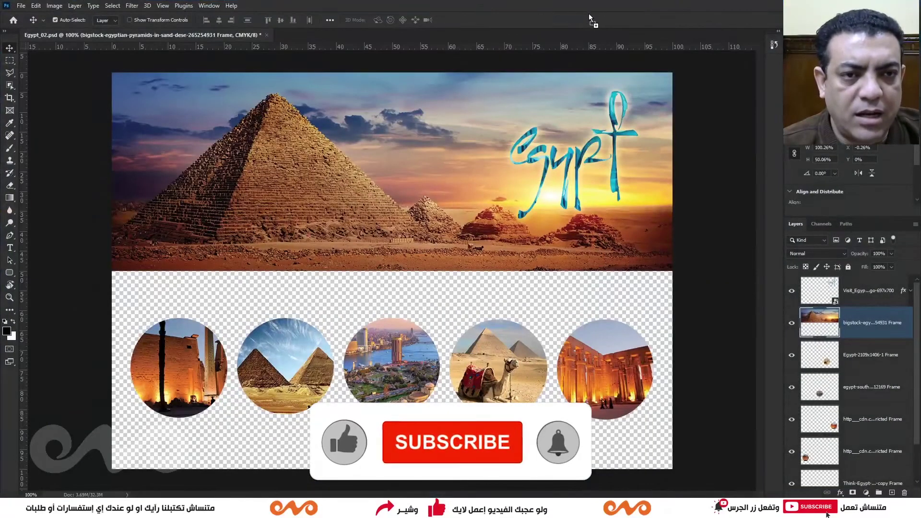
drag(589, 13, 588, 13)
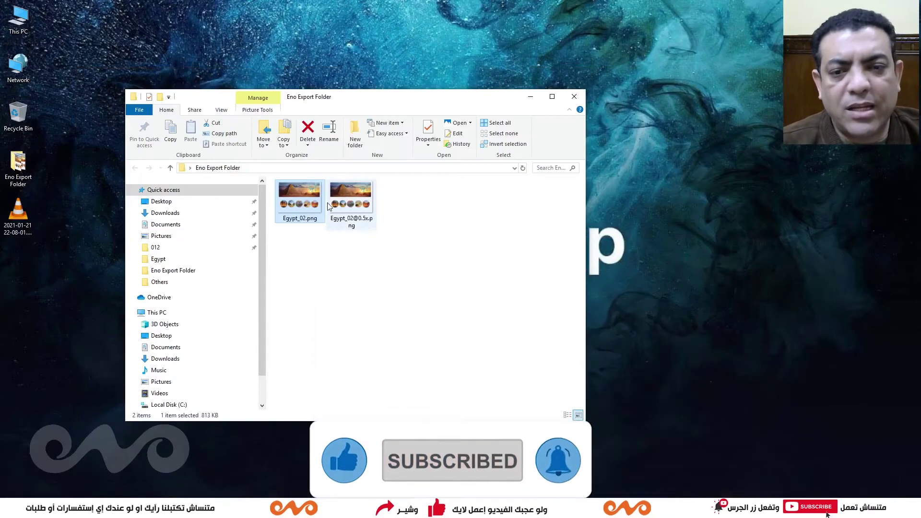
mouse_move(352, 202)
mouse_down()
mouse_move(572, 482)
mouse_move(532, 10)
mouse_up()
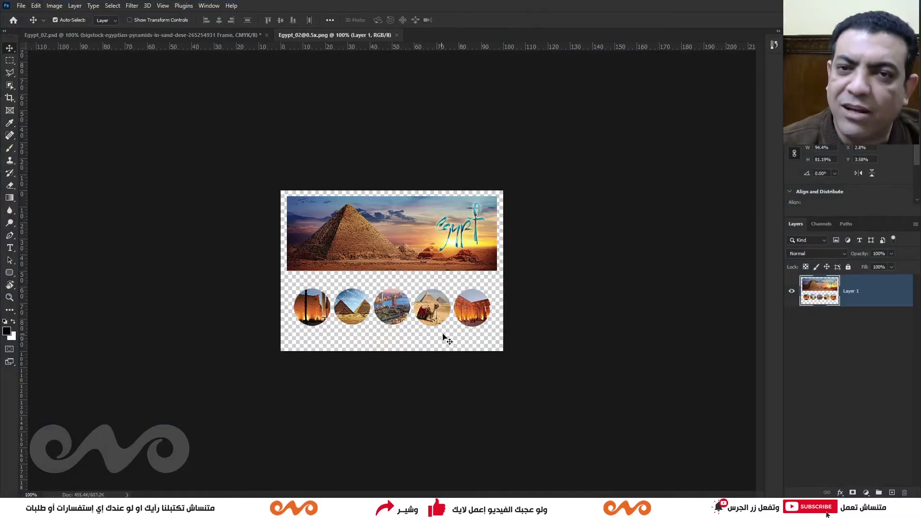
Close the half-size PNG and select the five circle photo layers in the Egypt_02 banner
key(ctrl+w)
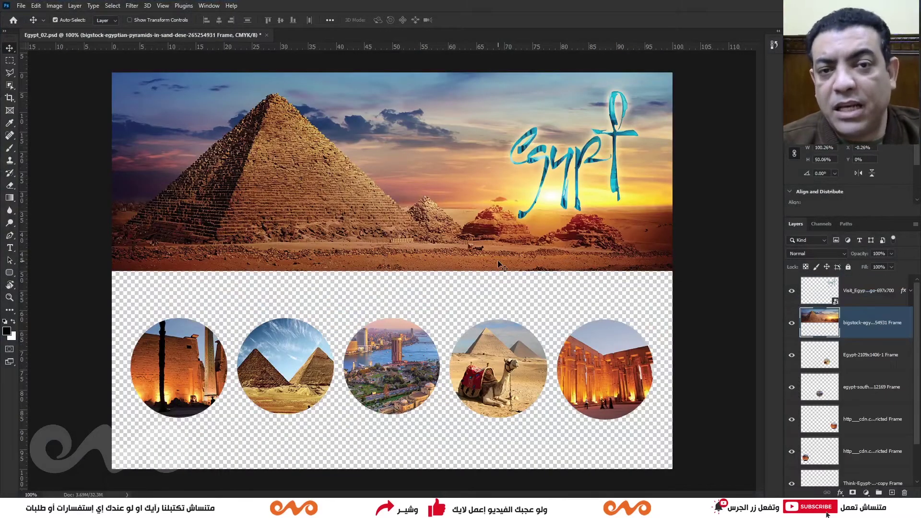
scroll(791, 312, down, 2)
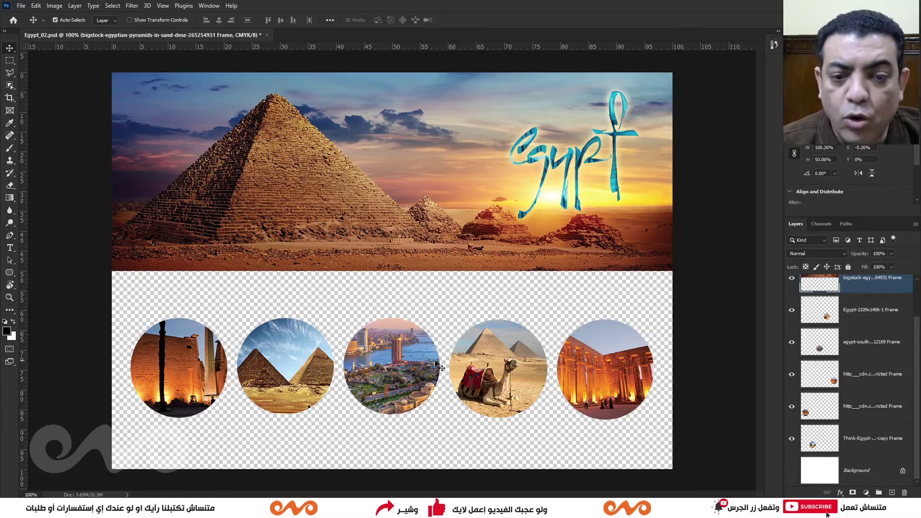
click(868, 317)
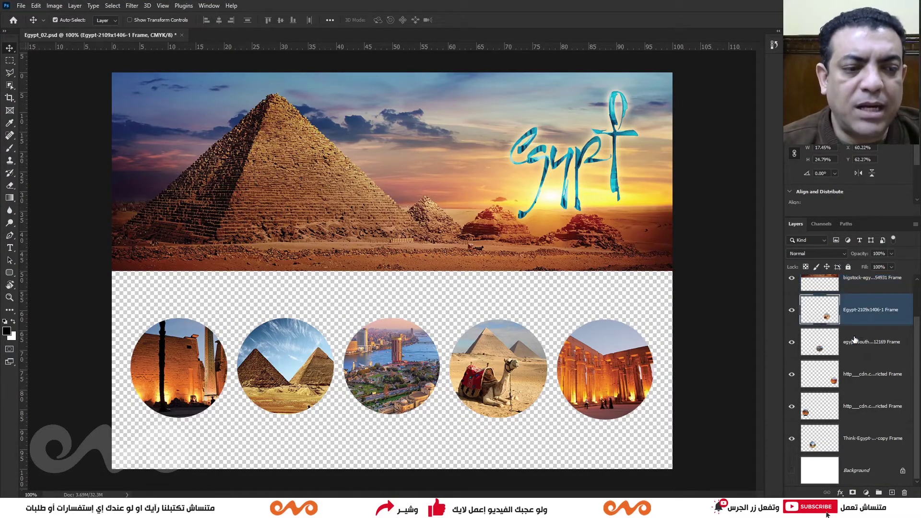
shift+click(855, 441)
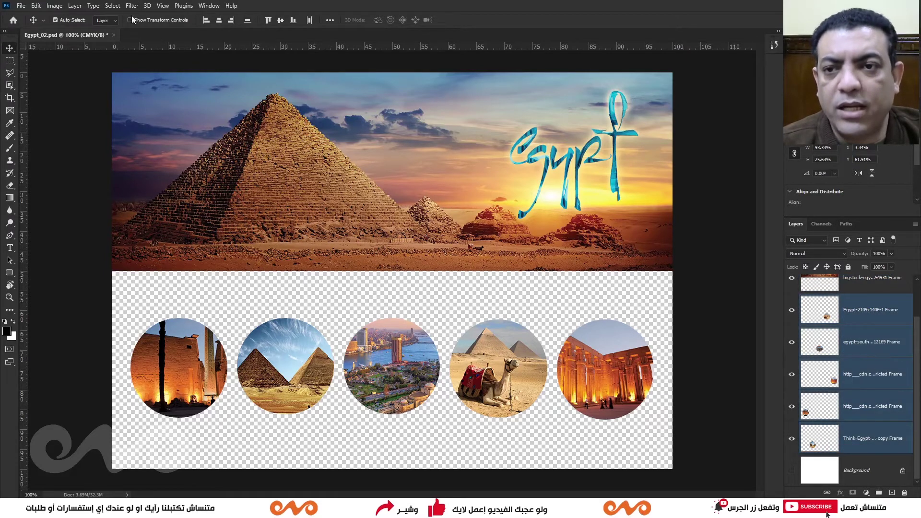
click(75, 6)
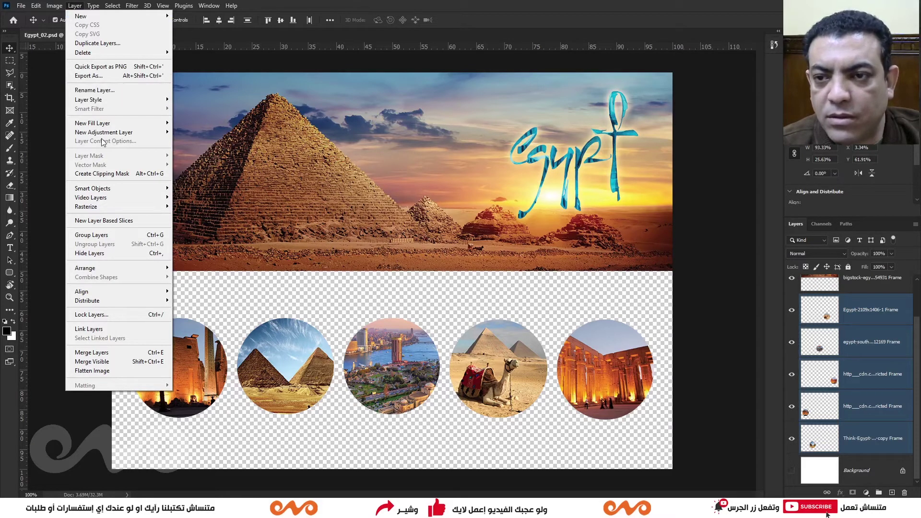
In Export As, set the camel circle to JPG and the colonnade temple photo to 50% scale
click(110, 77)
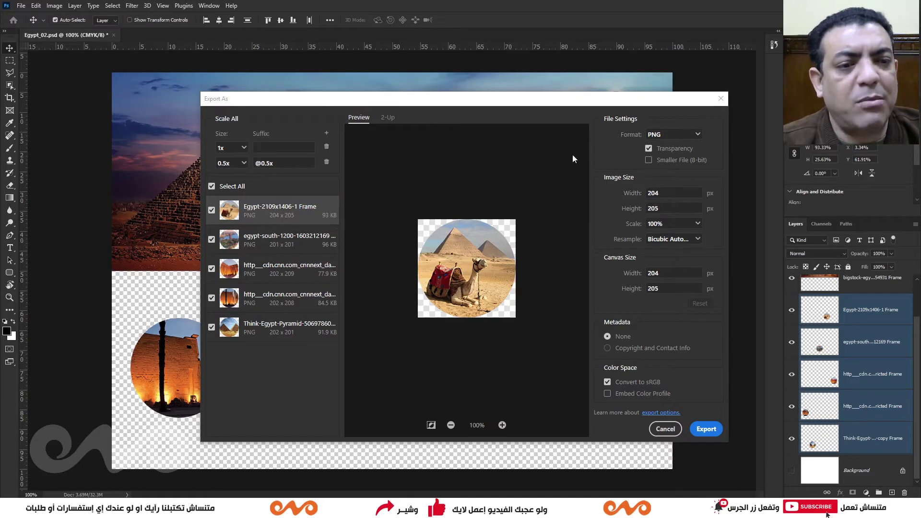
click(669, 135)
click(680, 166)
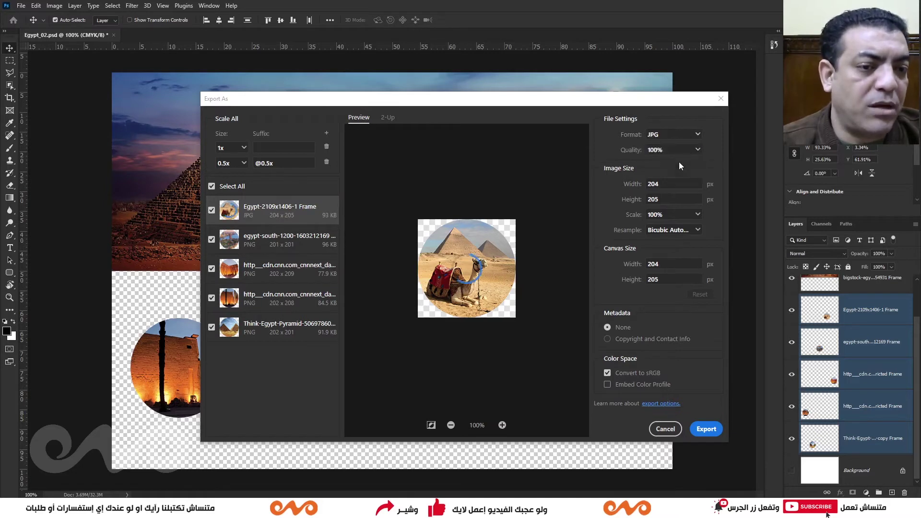
click(286, 242)
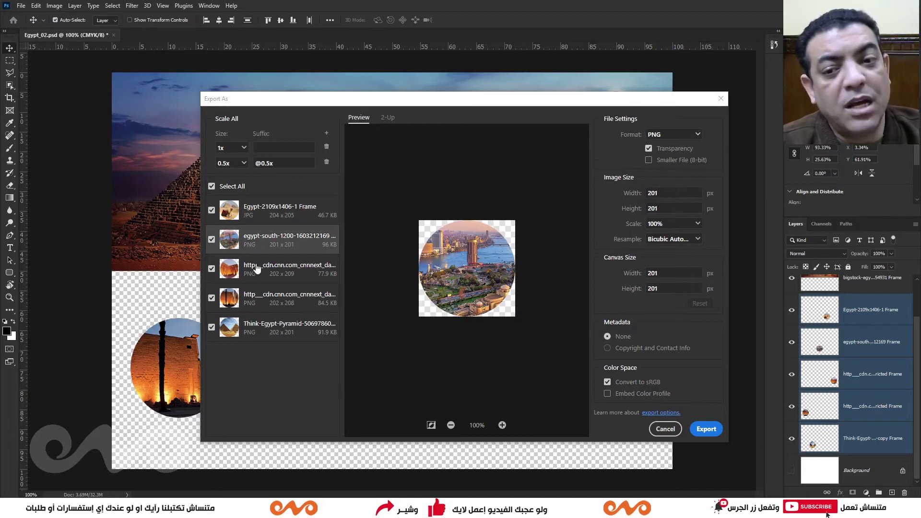
click(273, 277)
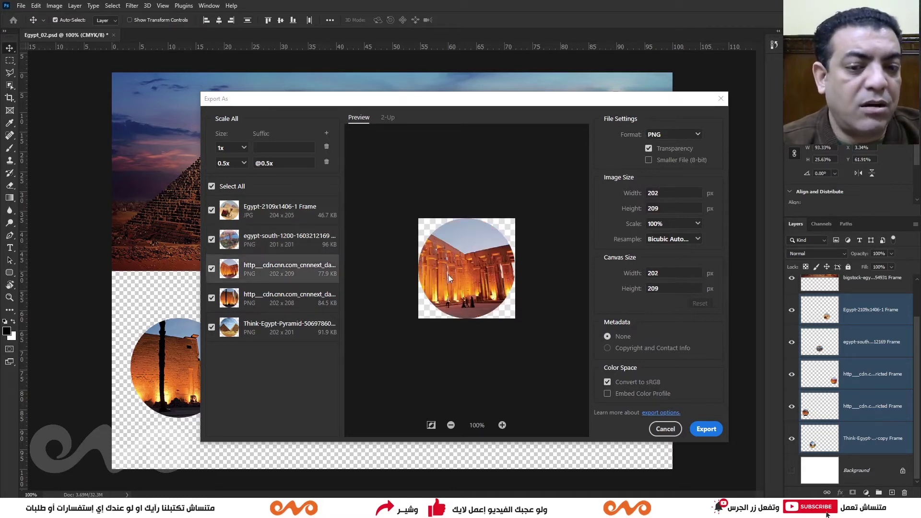
click(697, 224)
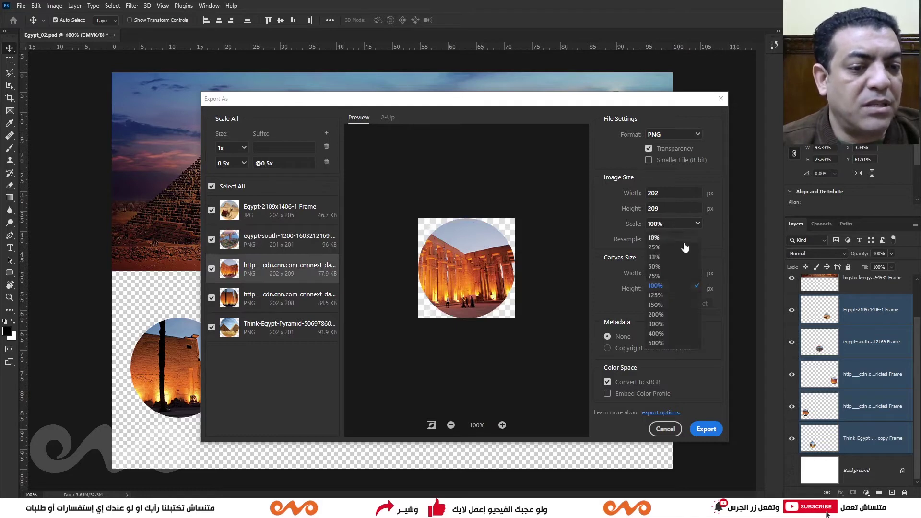
click(664, 267)
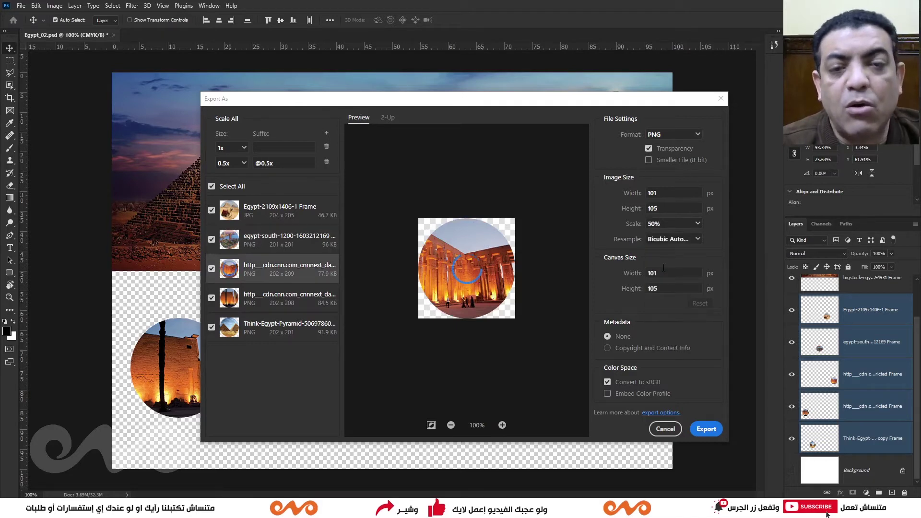
Pad the other temple photo's canvas to 252x258 and export all layers to Eno Export Folder
click(282, 298)
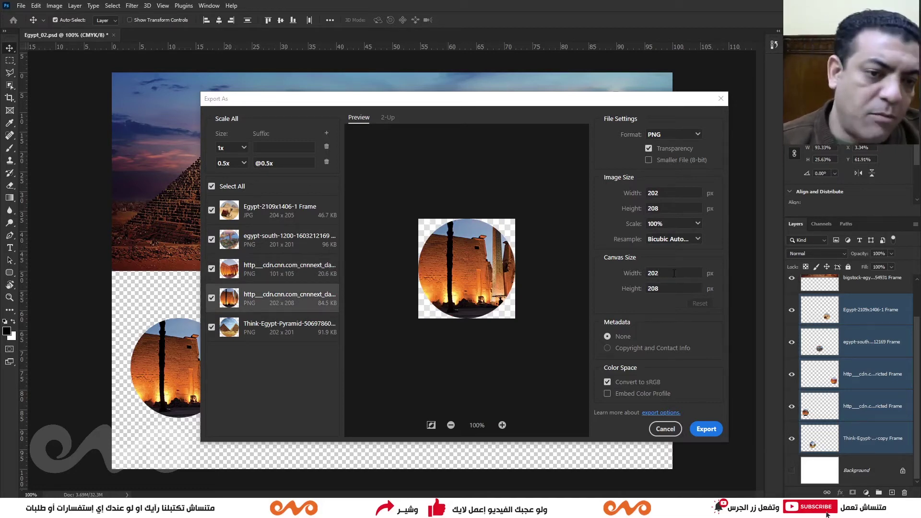
text(0)
key(Tab)
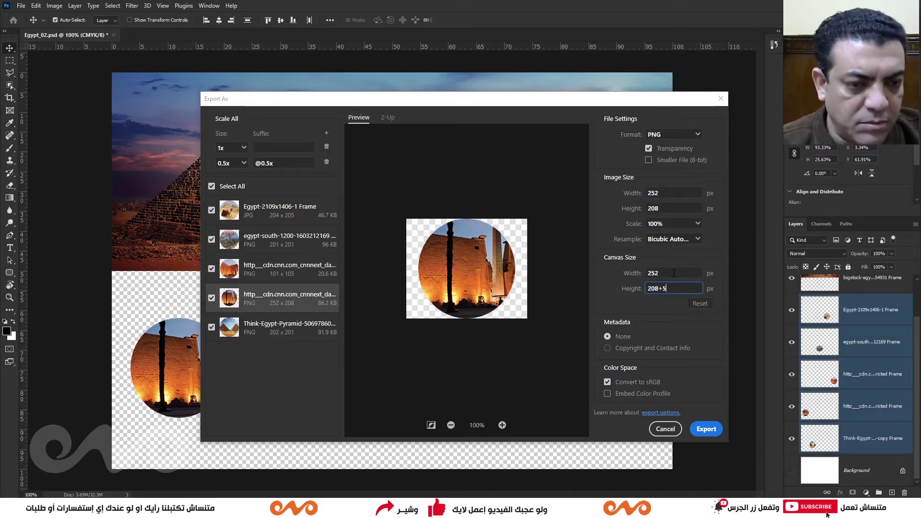
text(0)
key(Tab)
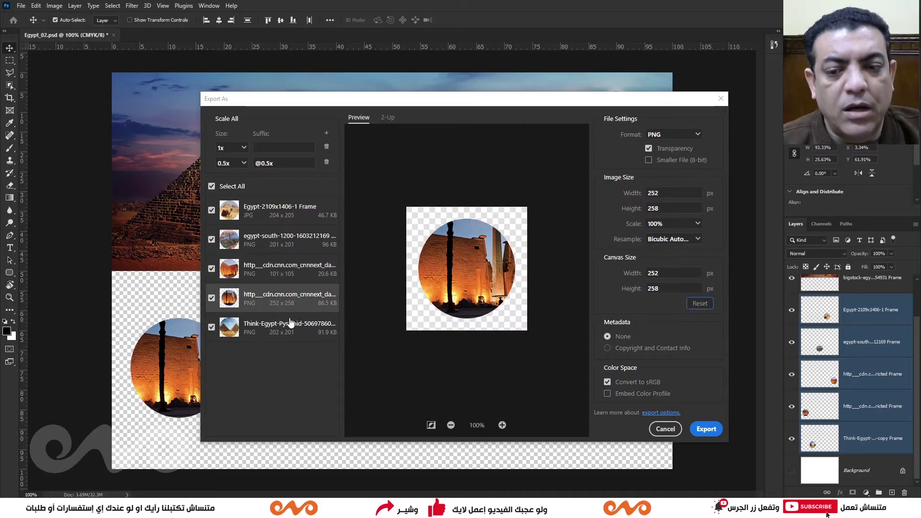
click(290, 324)
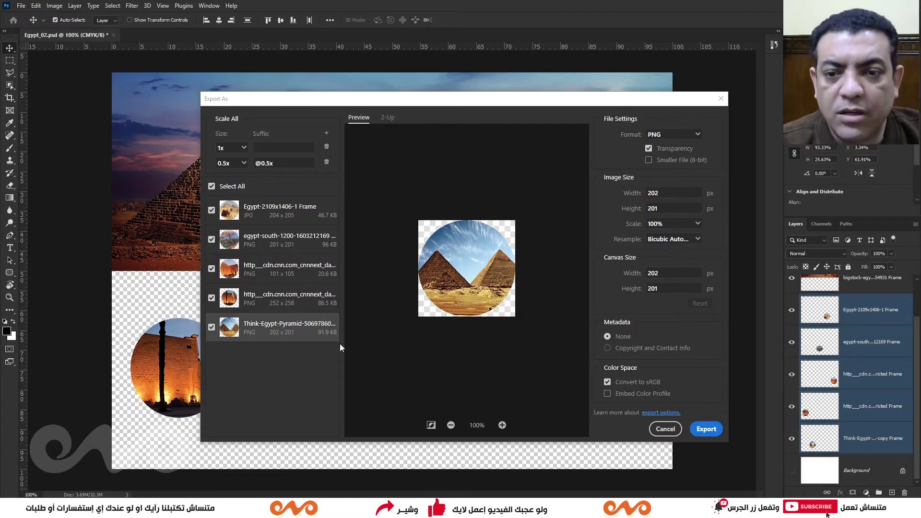
click(707, 430)
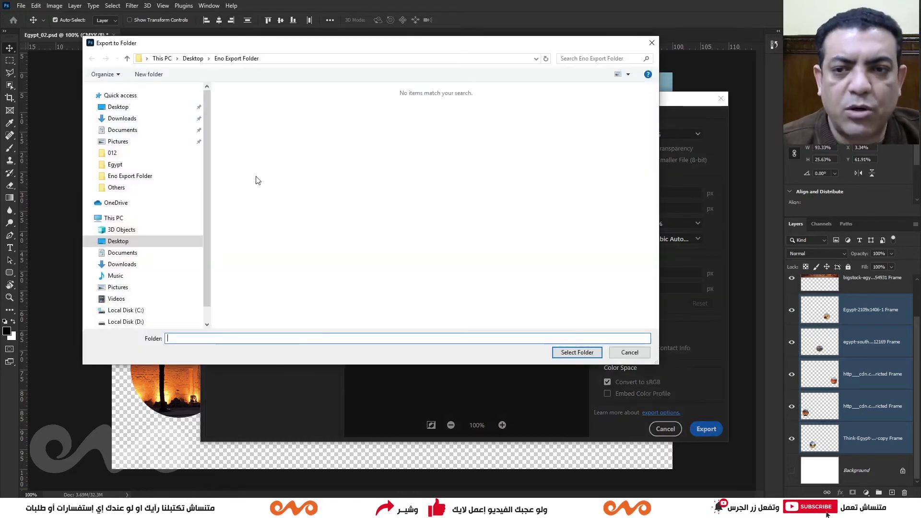
click(570, 353)
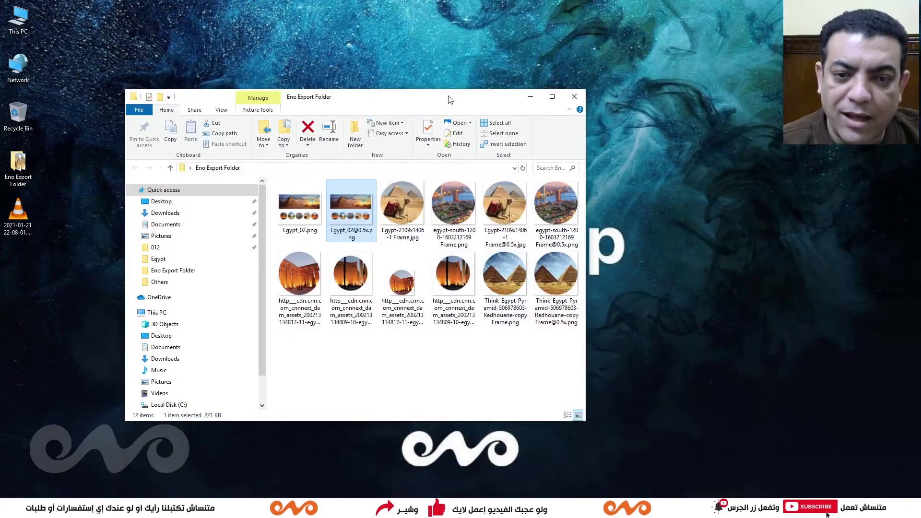
Move the Eno Export Folder window higher to review the exported files
drag(449, 99, 451, 35)
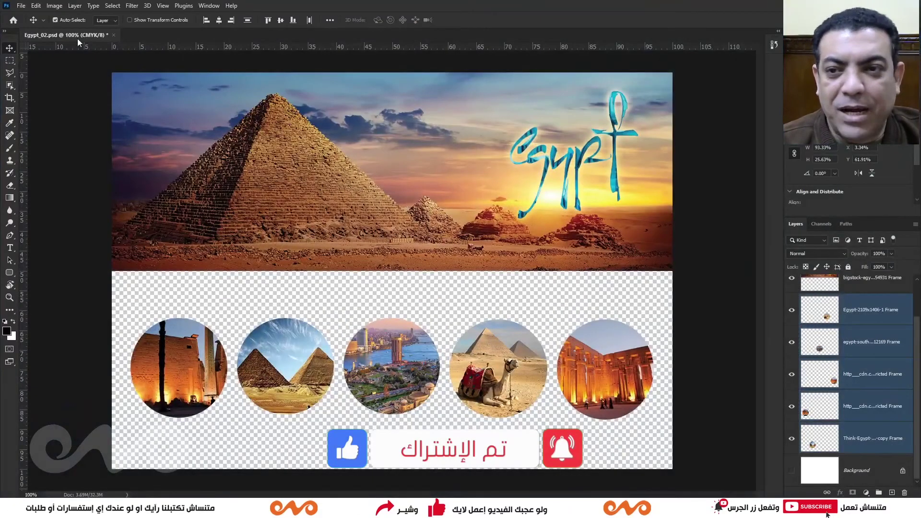
Reopen Export As for the circle layers and remove the 0.5x size, leaving only 1x
click(61, 6)
key(Escape)
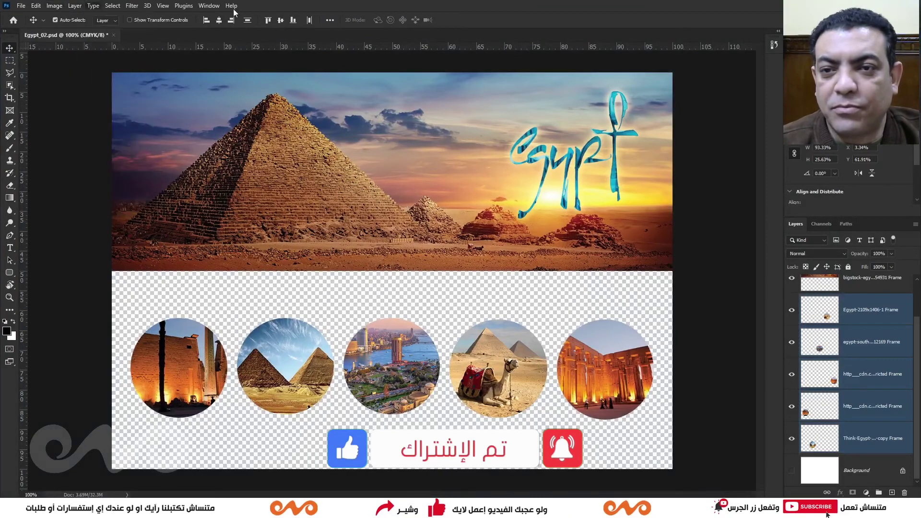
click(74, 6)
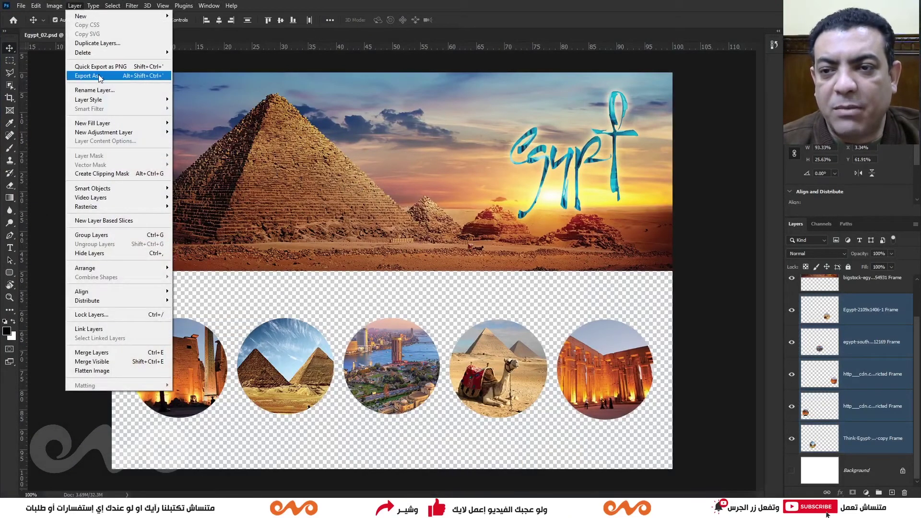
click(99, 76)
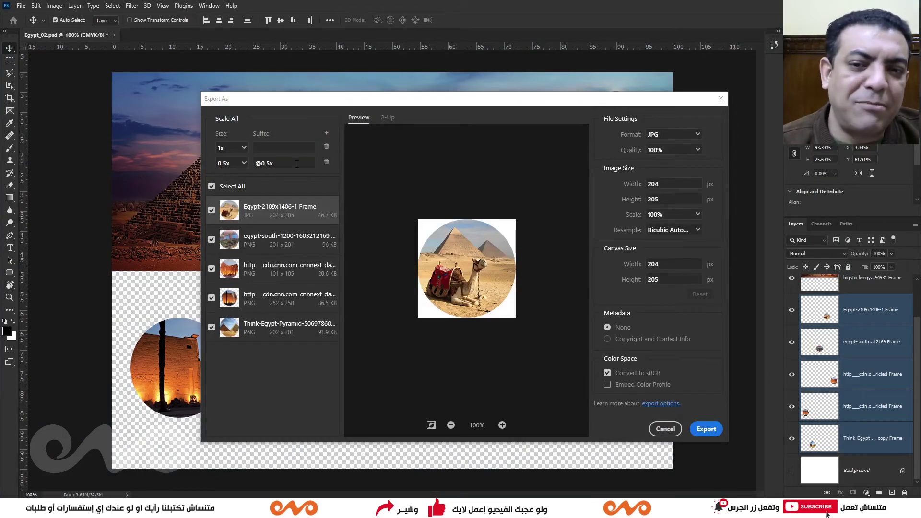
click(326, 162)
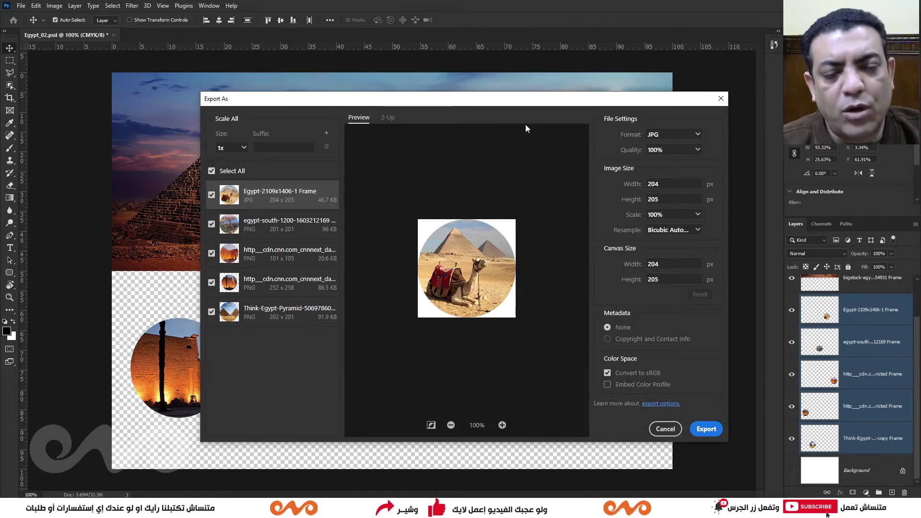
key(alt+Tab)
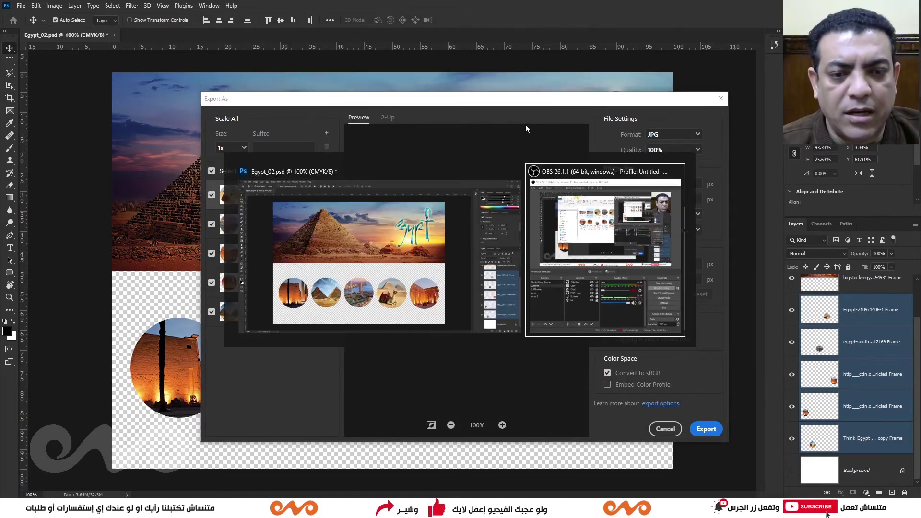
Open Eno Export Folder on the Desktop and delete the ten old circle images
key(Tab)
key(super+e)
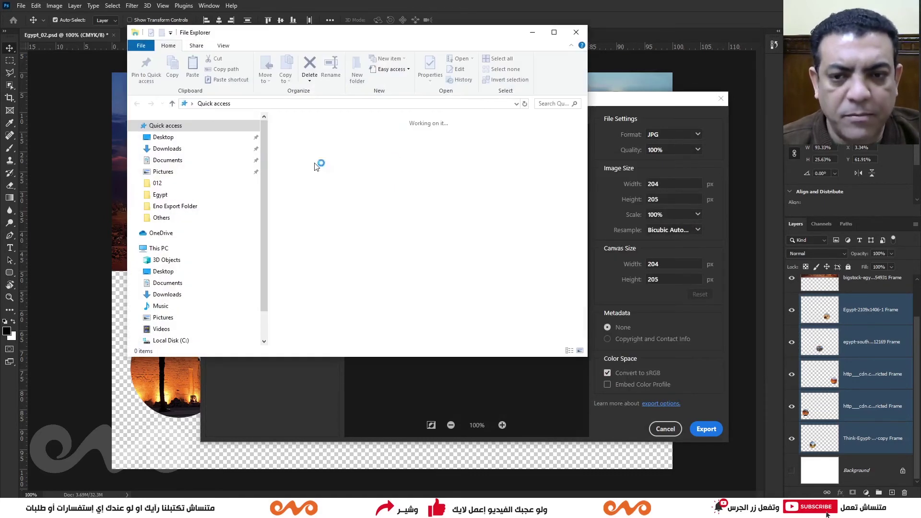
click(163, 137)
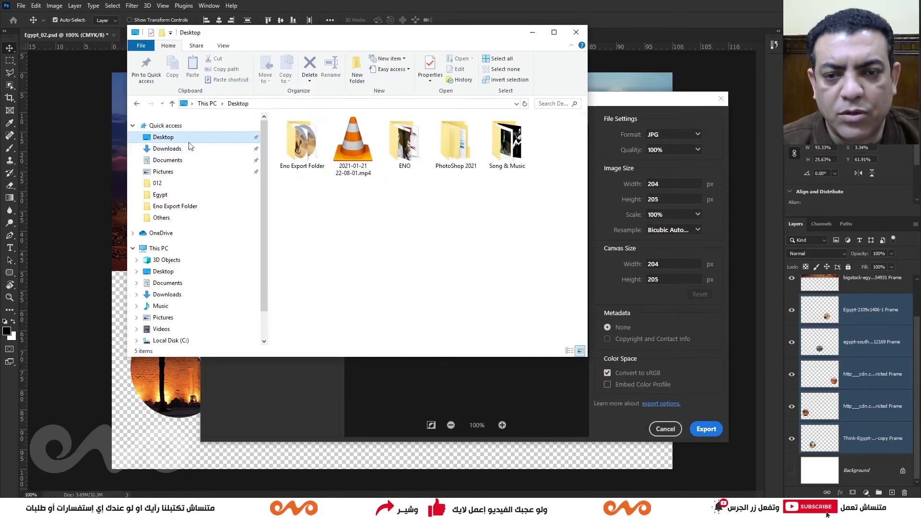
double_click(302, 142)
click(413, 147)
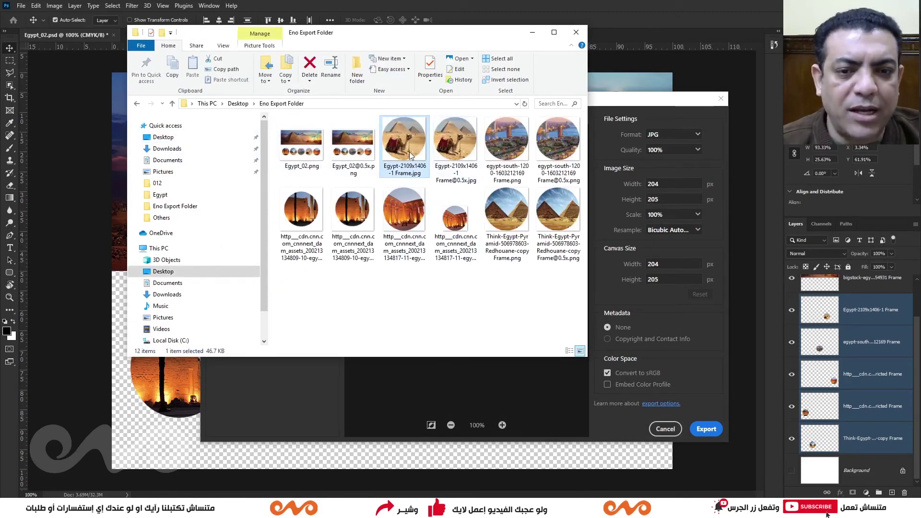
click(455, 151)
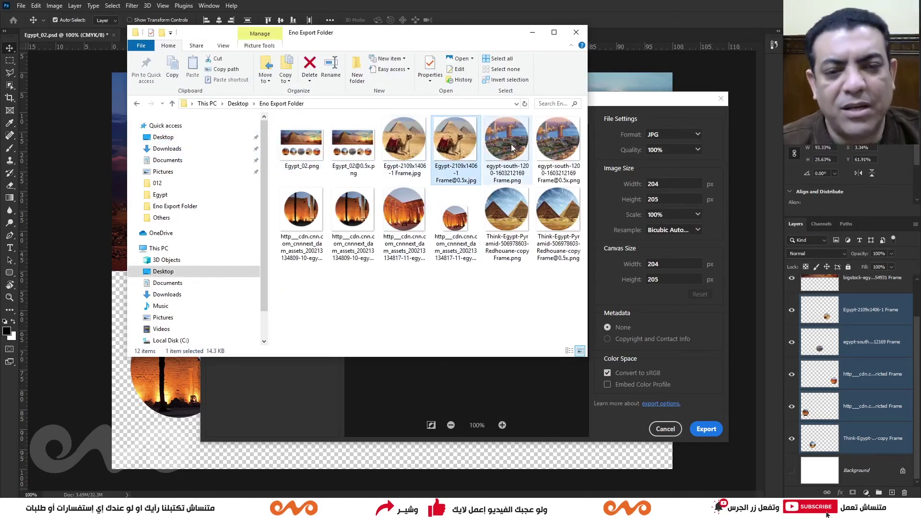
ctrl+click(404, 143)
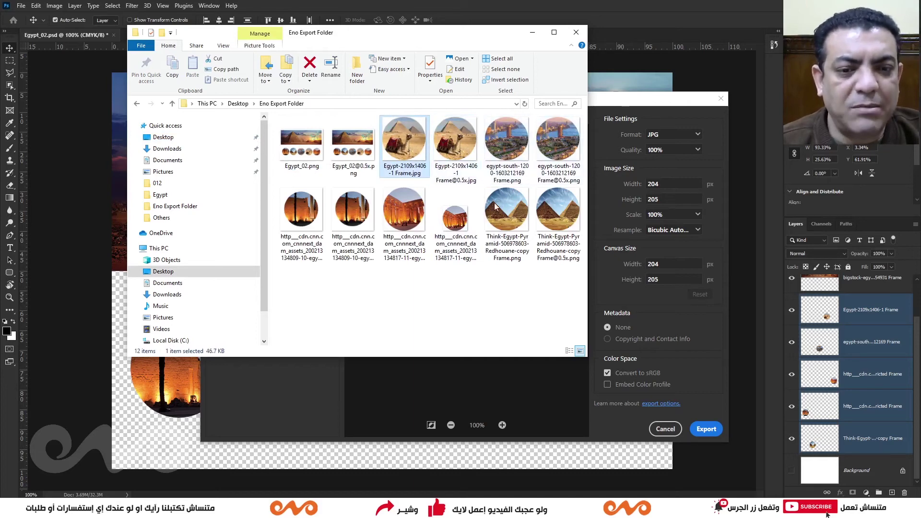
shift+click(541, 210)
key(Delete)
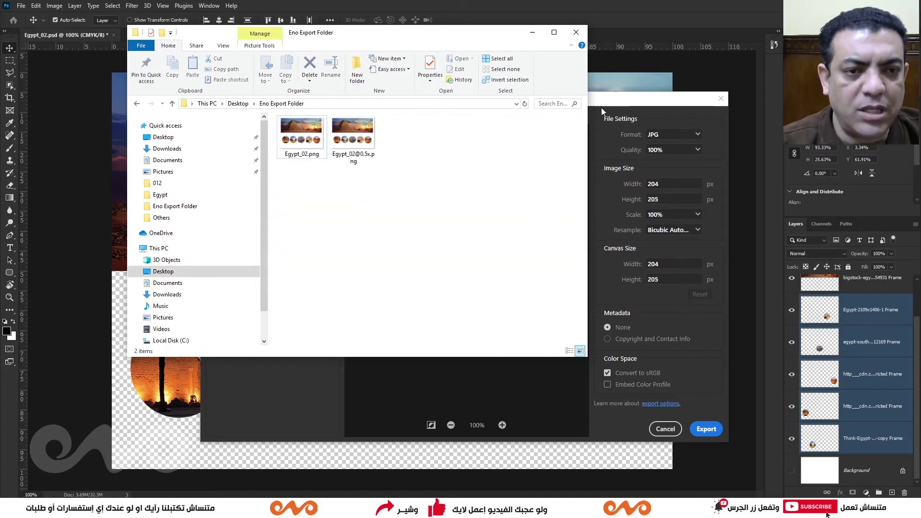
Re-export the five circle layers at 1x into Eno Export Folder
click(600, 108)
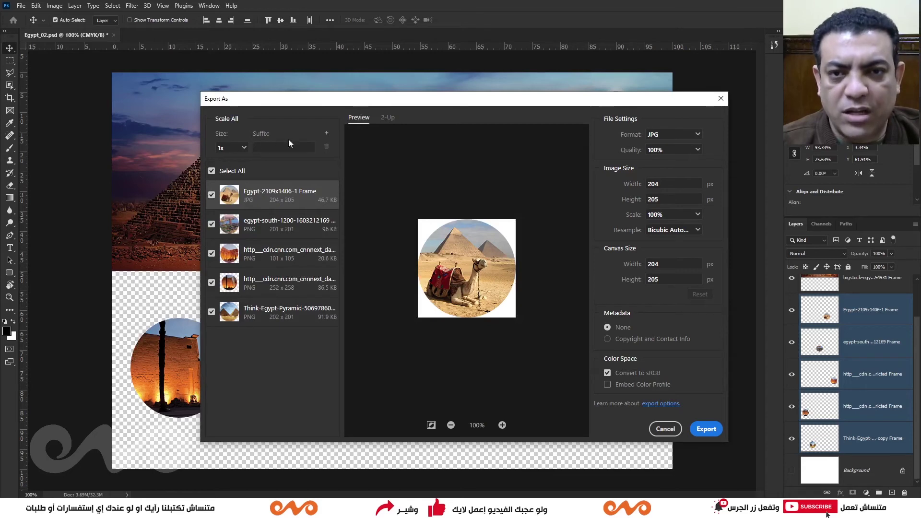
click(705, 429)
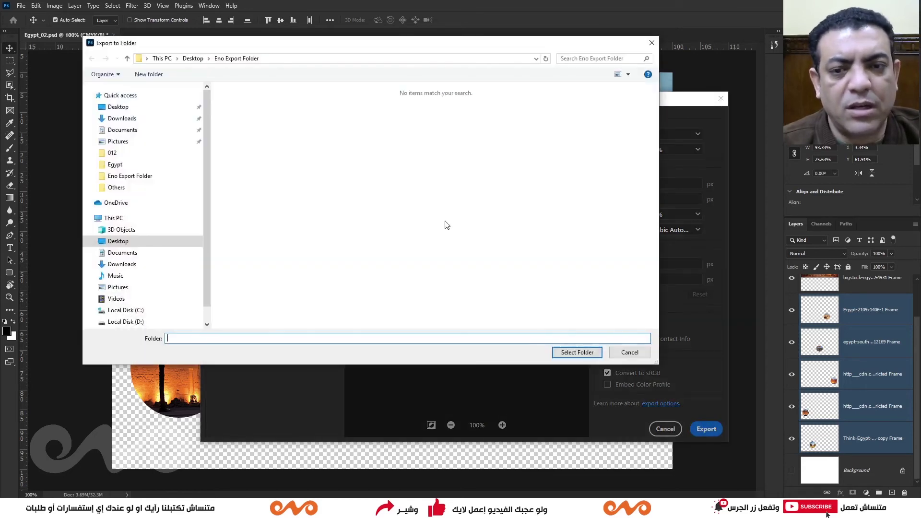
click(577, 352)
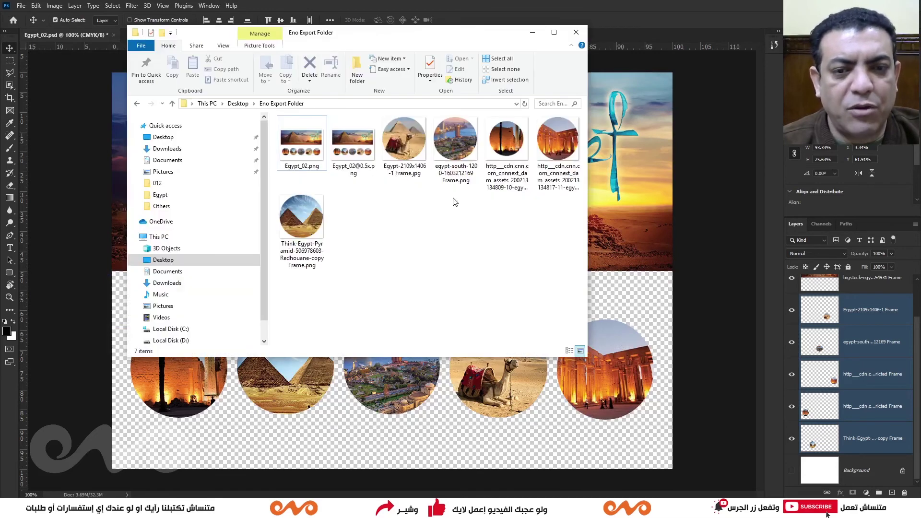
Inspect the re-exported camel image, then close the Eno Export Folder window
click(397, 153)
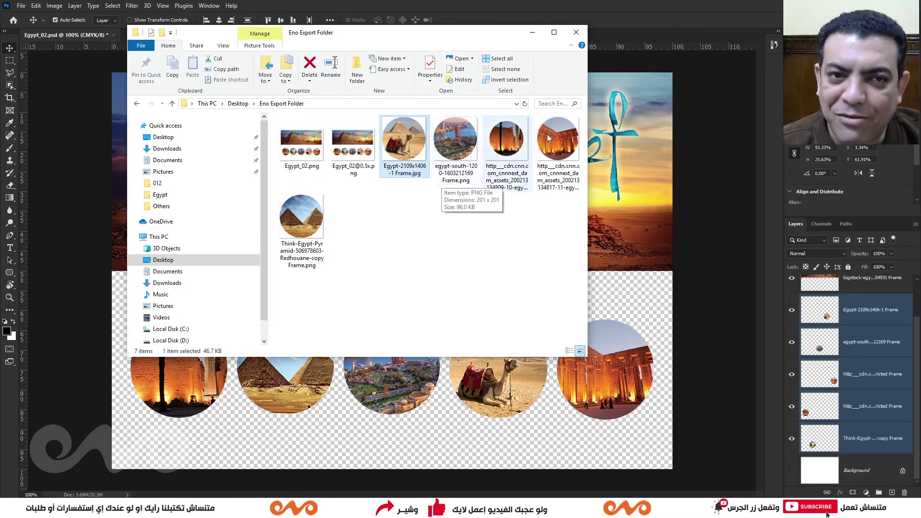
click(576, 32)
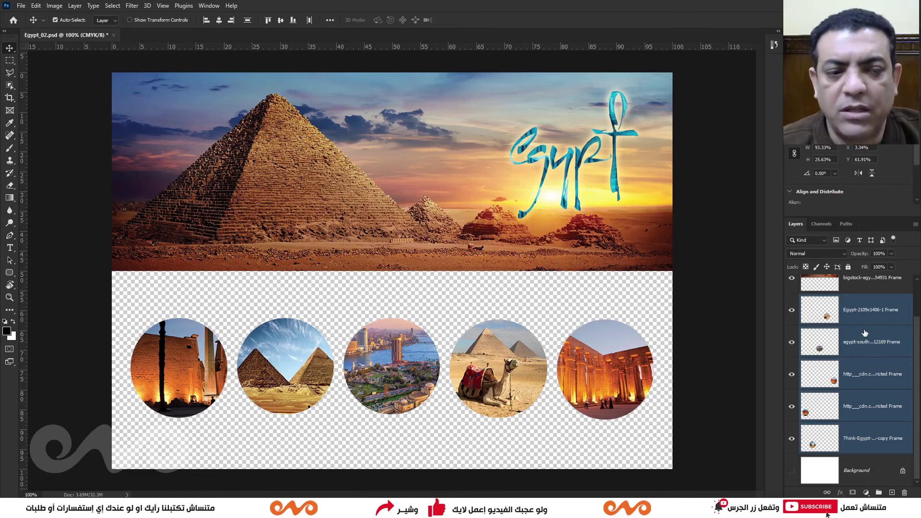
click(851, 474)
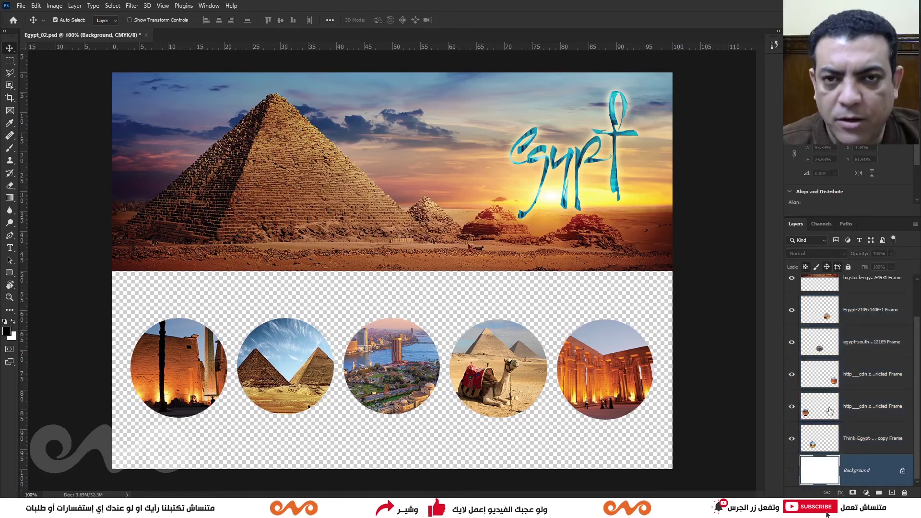